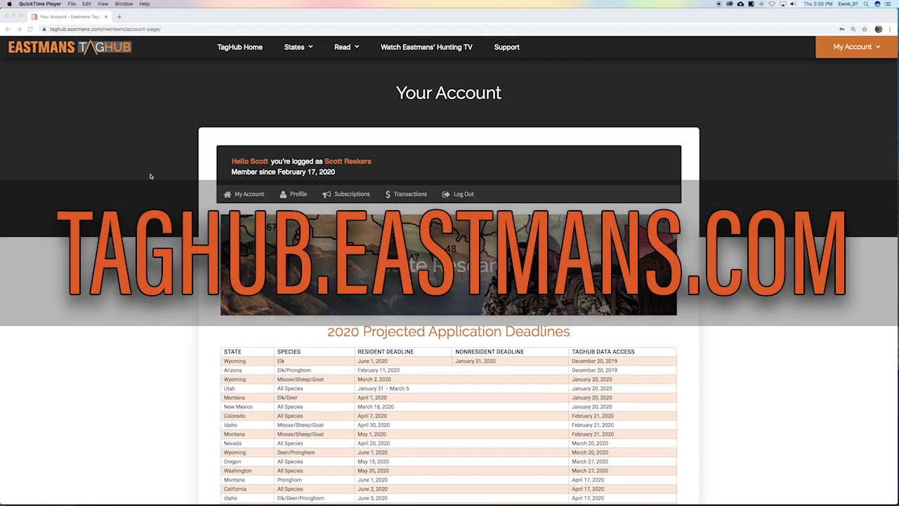
Scroll down the account page past the deadlines table to the Idaho, Montana and Nevada map cards
scroll(150, 176, "down", 4)
scroll(250, 200, "down", 1)
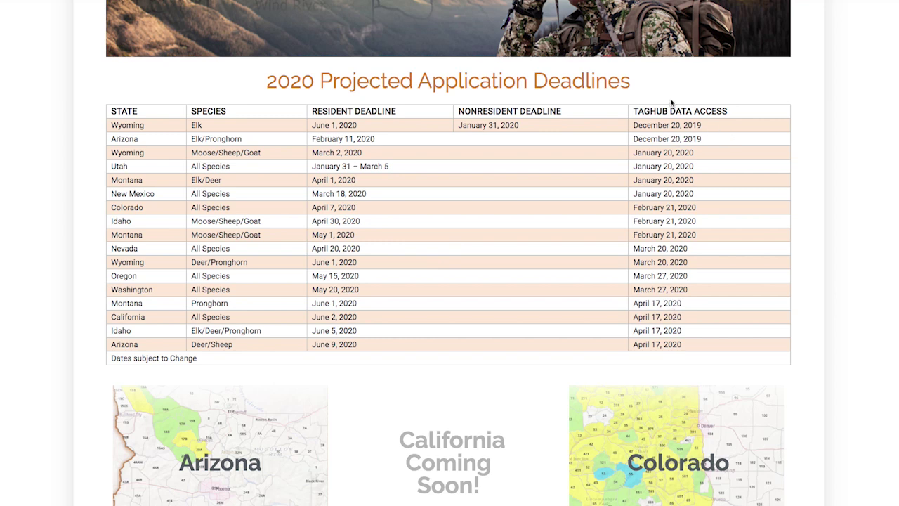
scroll(46, 276, "up", 1)
scroll(46, 276, "down", 4)
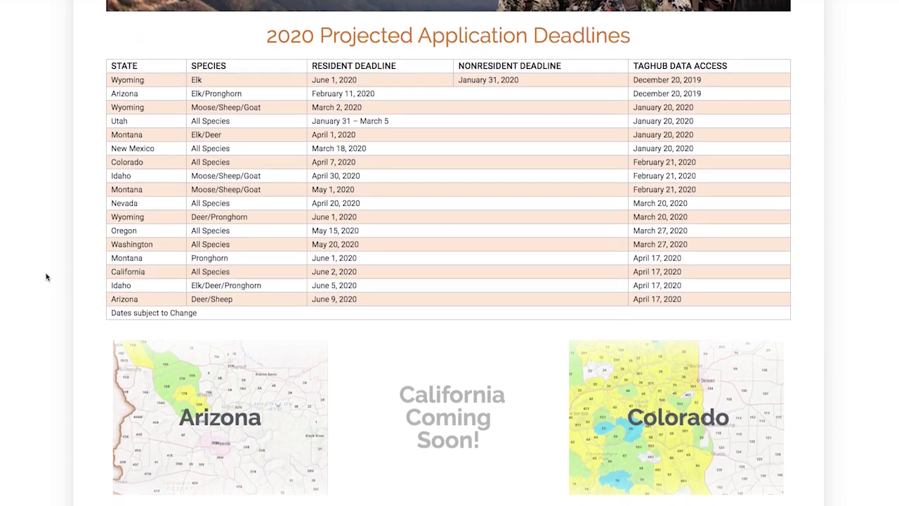
scroll(46, 276, "down", 1)
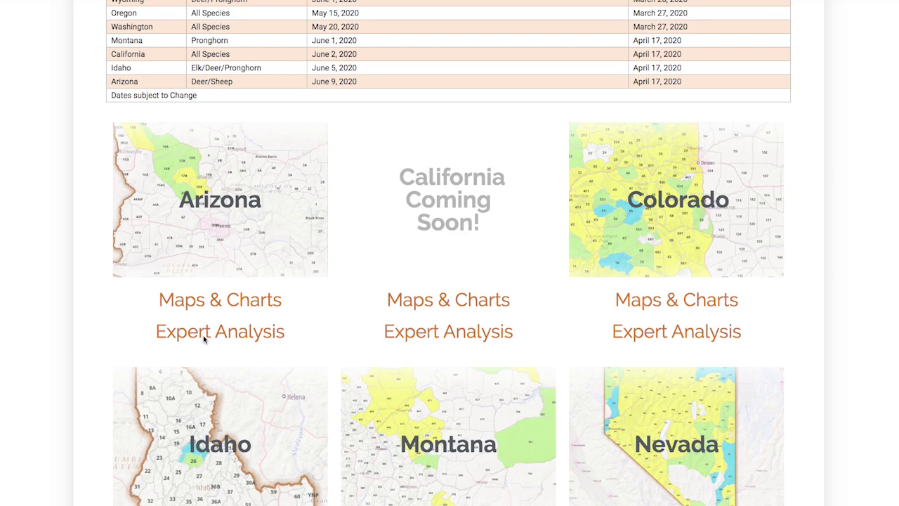
scroll(344, 330, "up", 1)
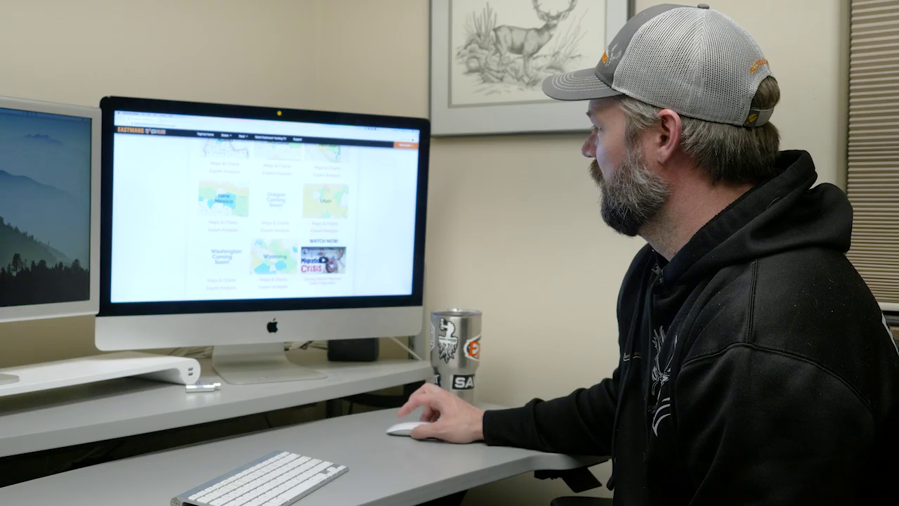
scroll(271, 218, "up", 3)
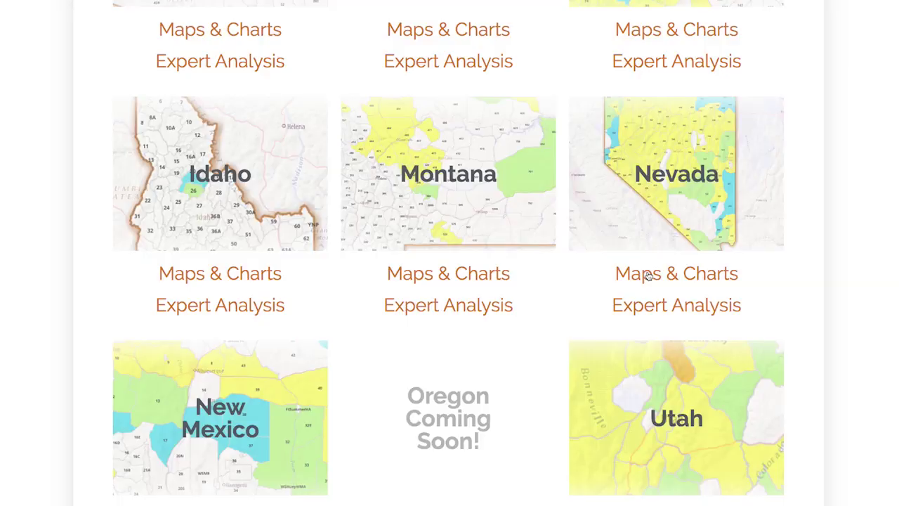
Open Nevada's Maps & Charts and zoom out to see the whole state
left_click(647, 275)
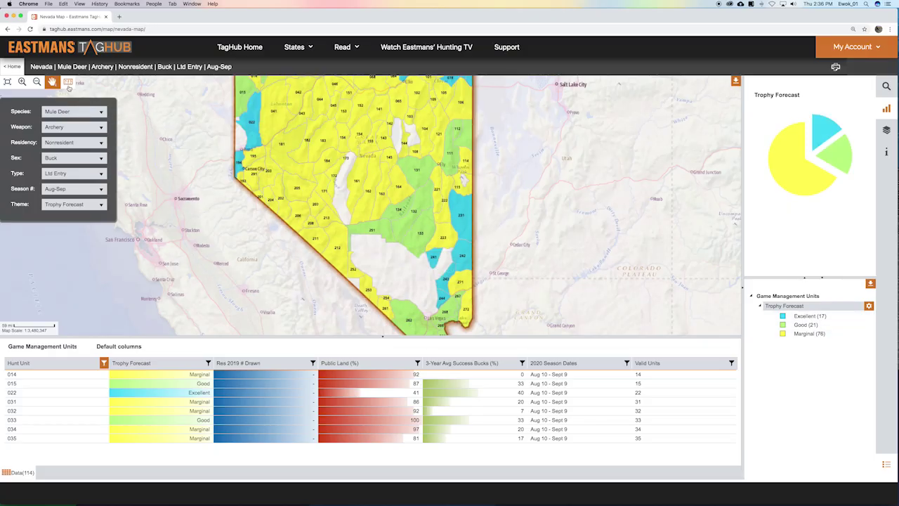
left_click(36, 81)
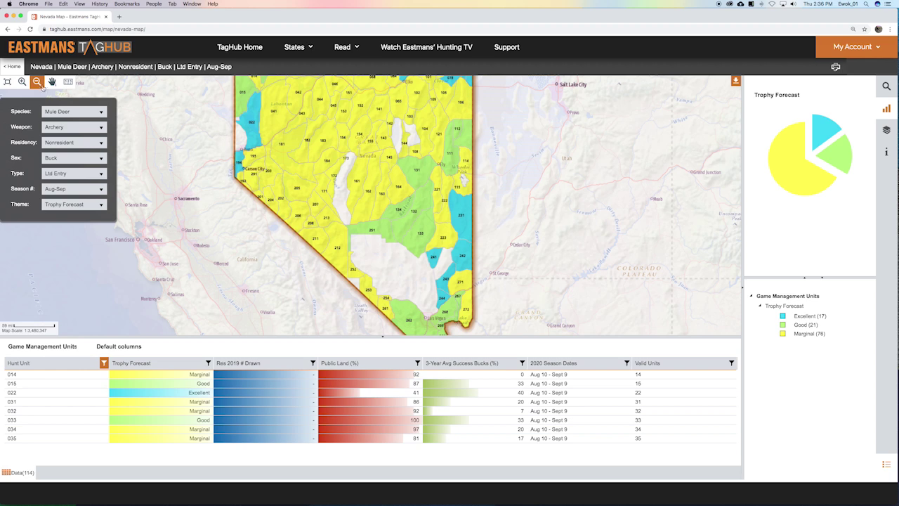
left_click(296, 159)
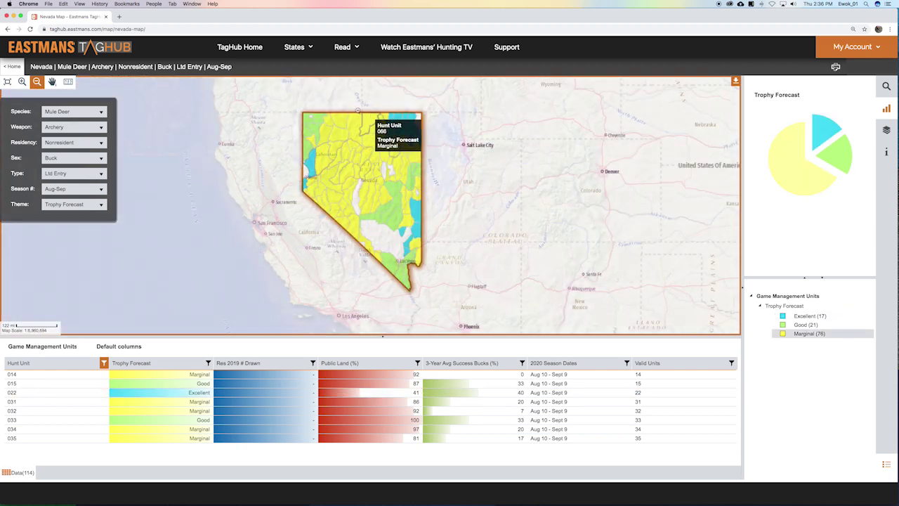
Zoom into the central Nevada hunt units, shift the view, then zoom back out to the western US
left_click(23, 82)
left_click(288, 154)
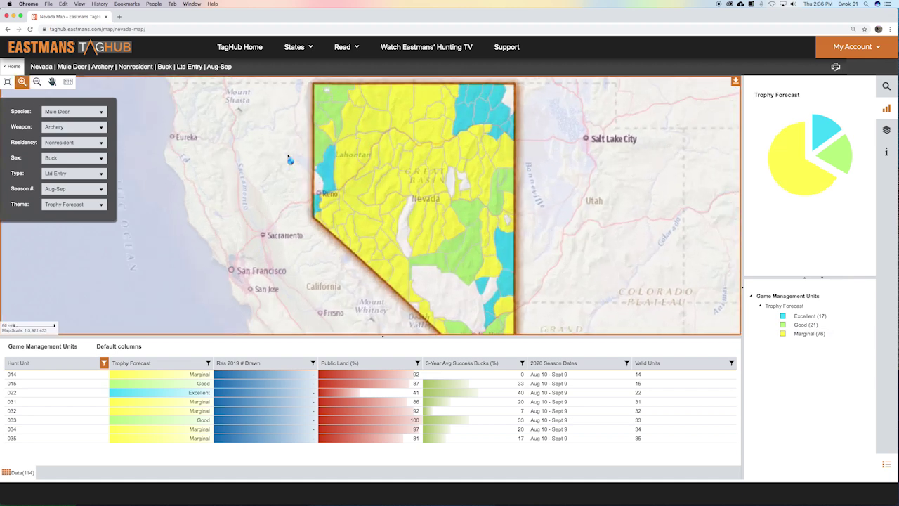
left_click_drag(303, 183, 298, 168)
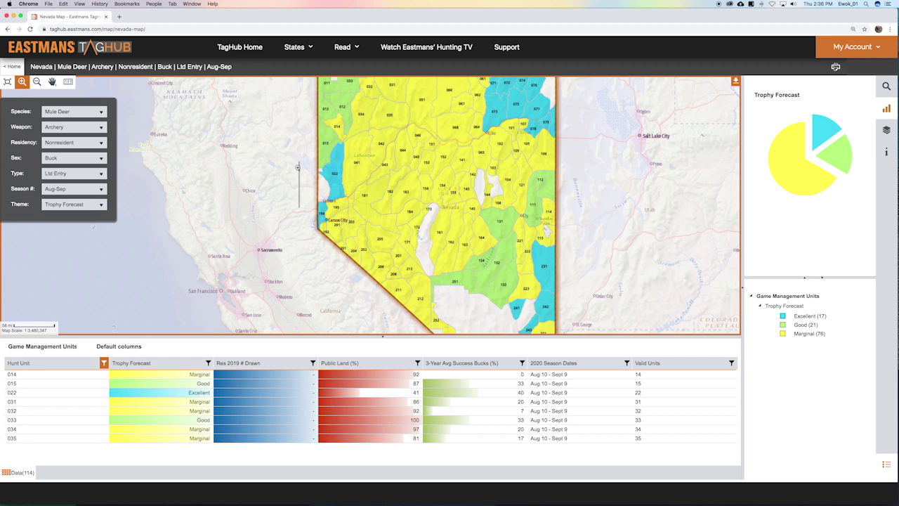
left_click_drag(296, 207, 505, 123)
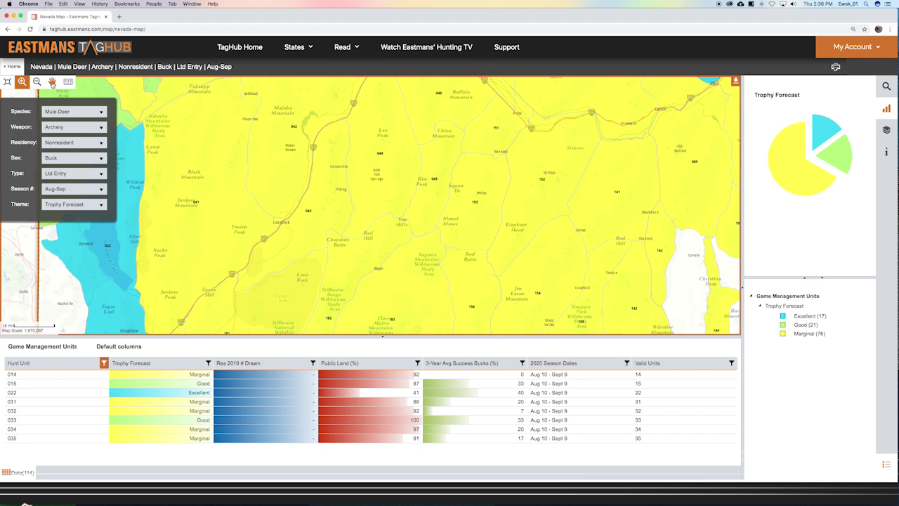
left_click(52, 82)
left_click_drag(544, 198, 577, 198)
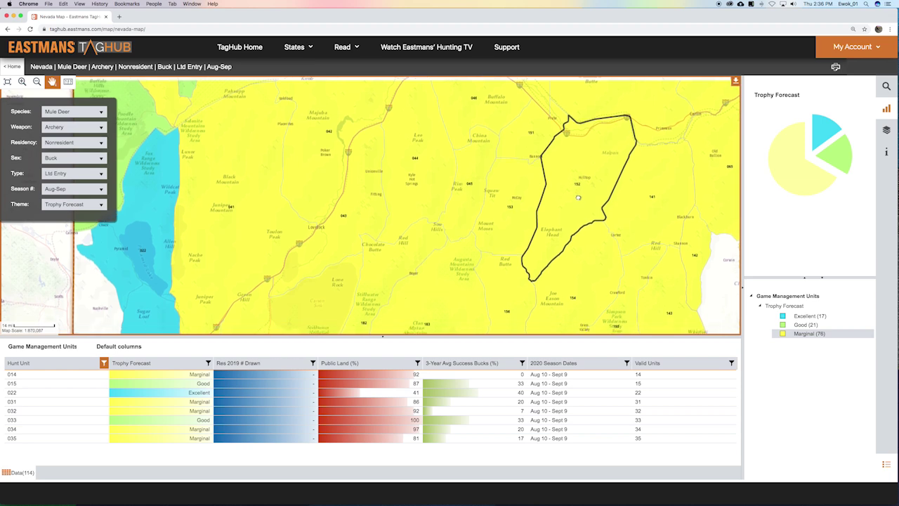
left_click(36, 82)
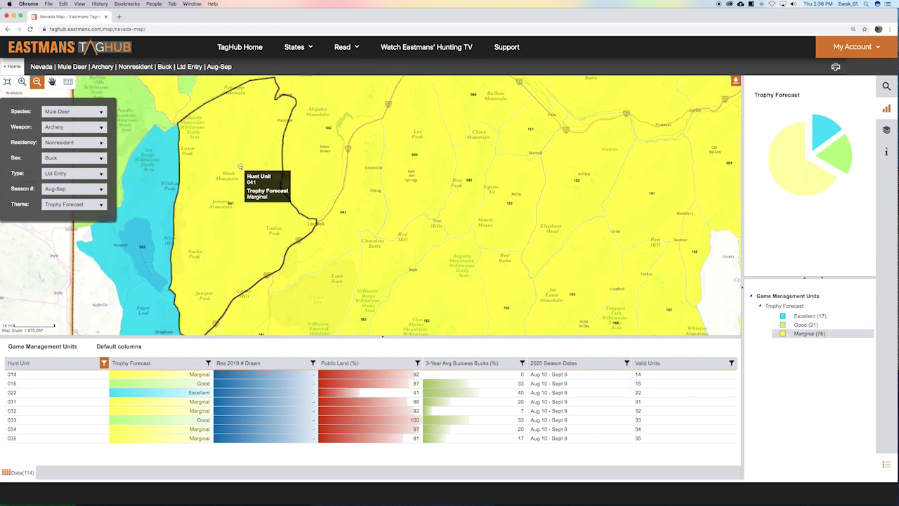
left_click(240, 166)
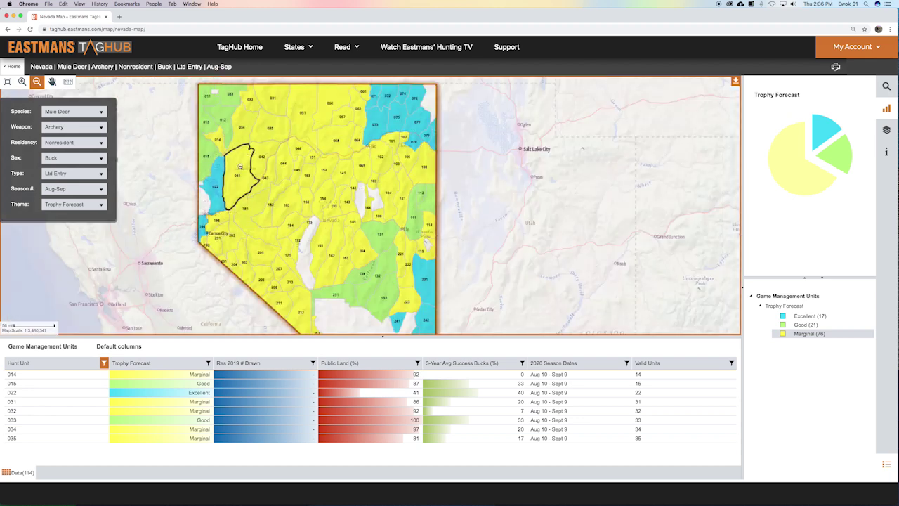
left_click(239, 166)
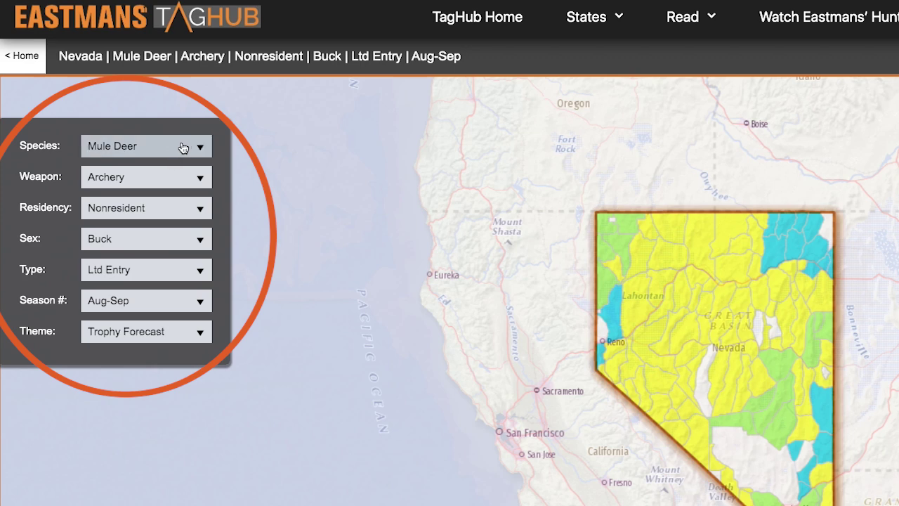
Set the hunt filters to Any Weapon and Resident, keeping Buck and Ltd Entry
left_click(200, 181)
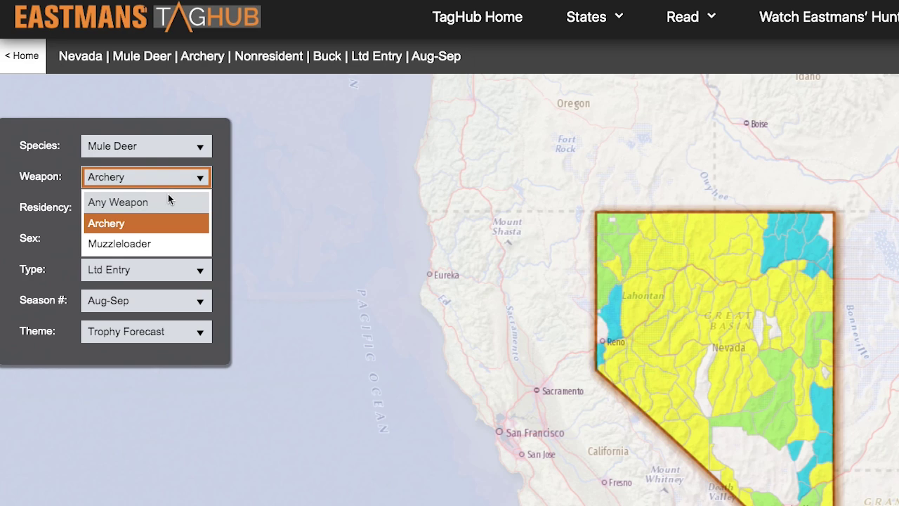
left_click(131, 203)
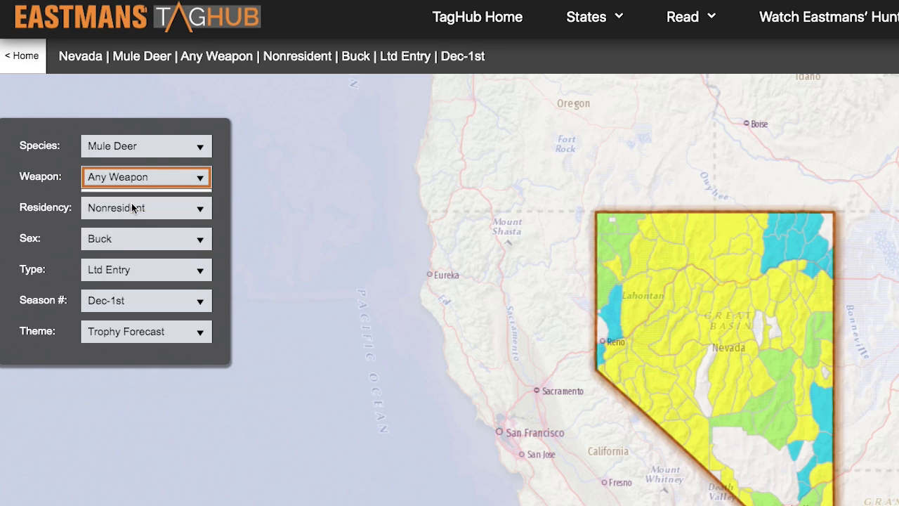
left_click(196, 214)
left_click(139, 254)
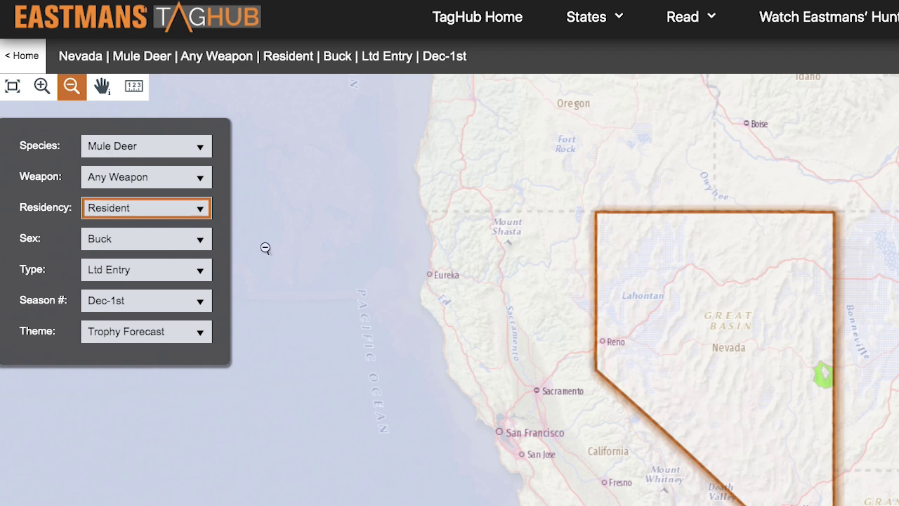
left_click(200, 240)
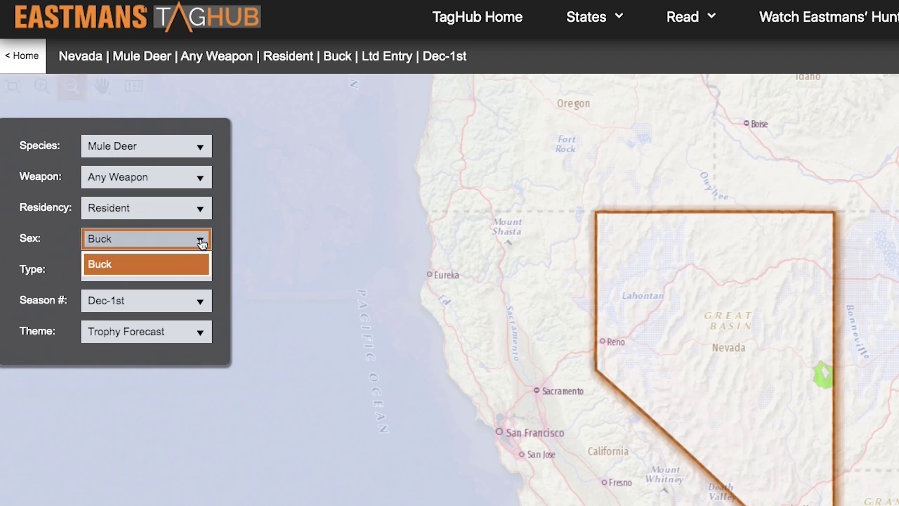
left_click(201, 241)
left_click(201, 271)
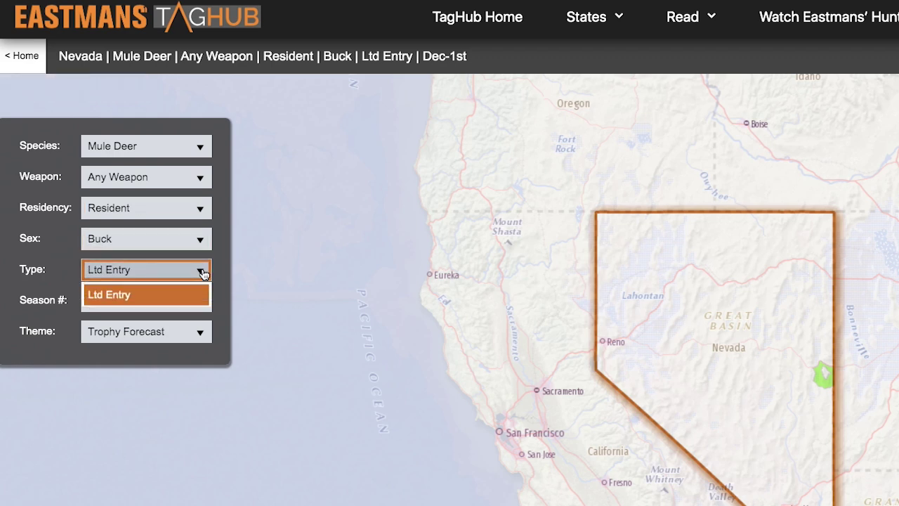
left_click(202, 273)
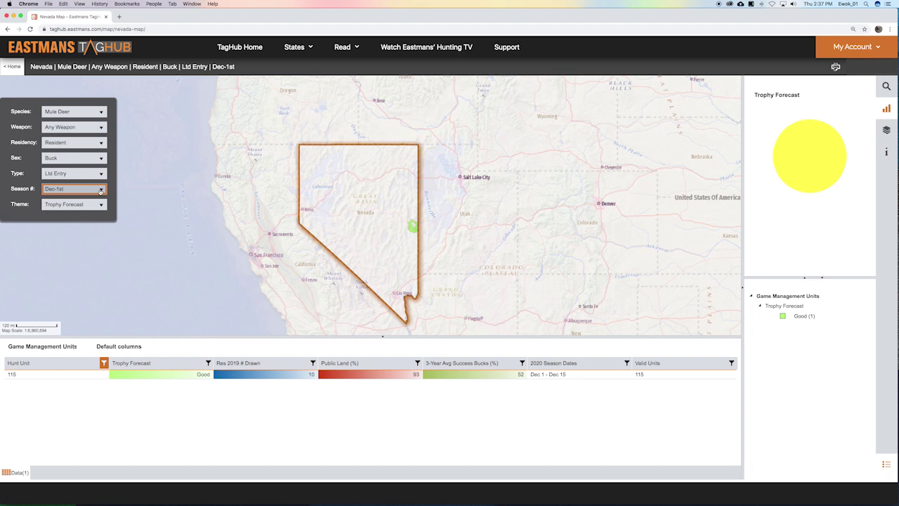
Change the Season # filter to October, then to Oct-Nov
left_click(101, 190)
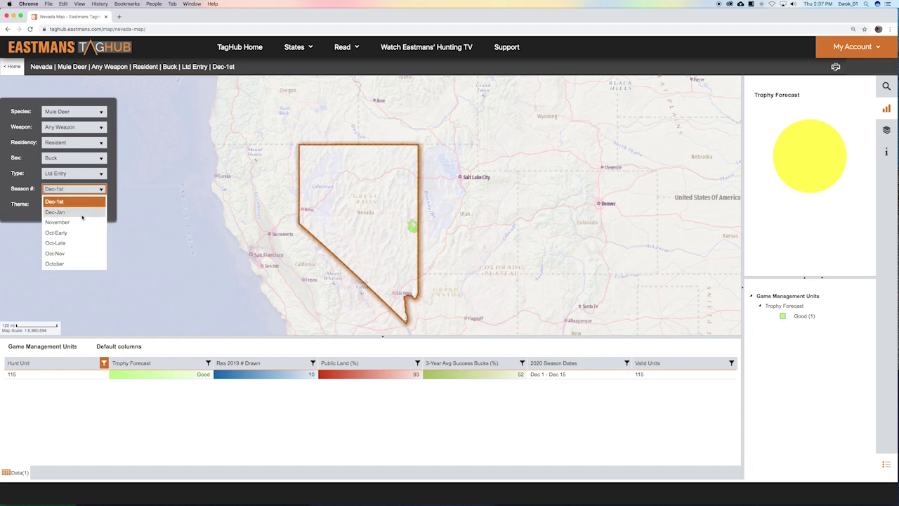
left_click(58, 264)
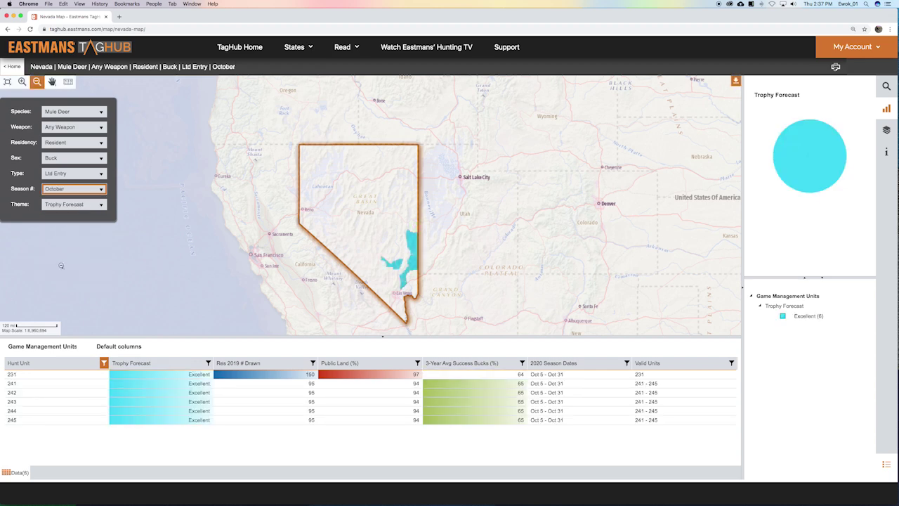
left_click(405, 250)
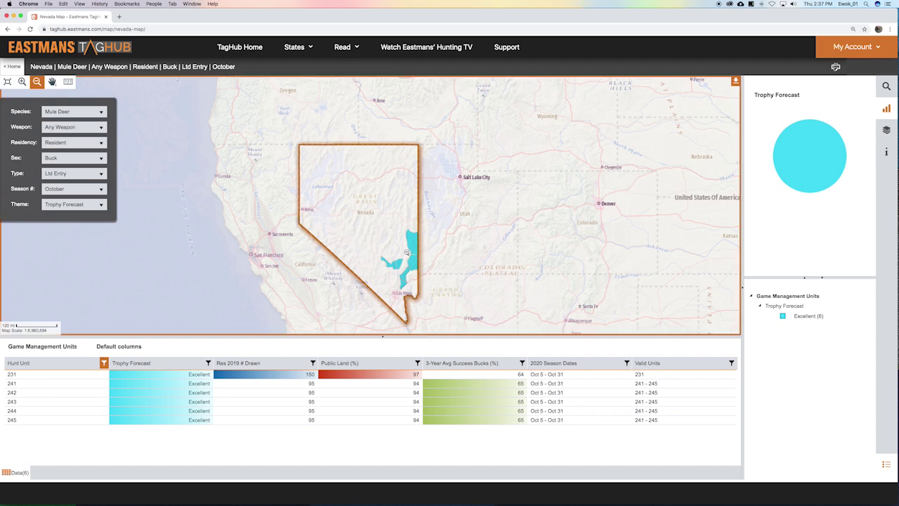
left_click(103, 190)
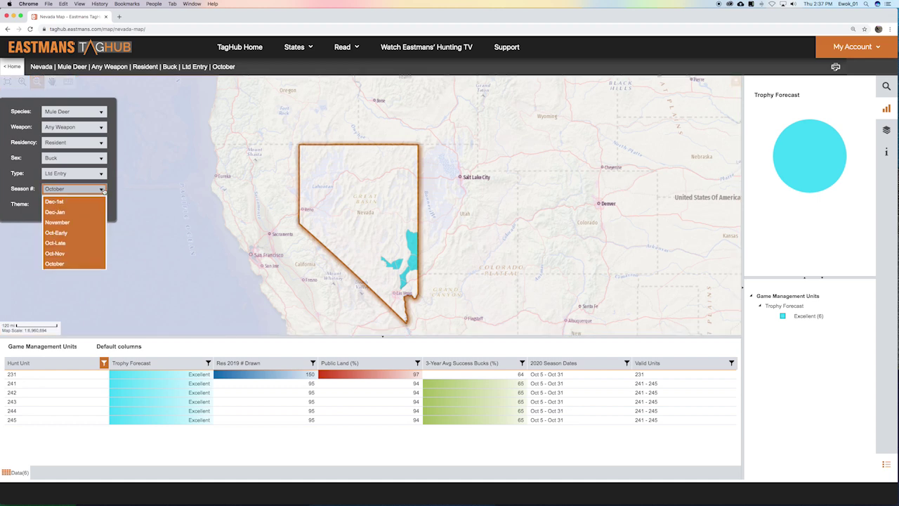
left_click(57, 254)
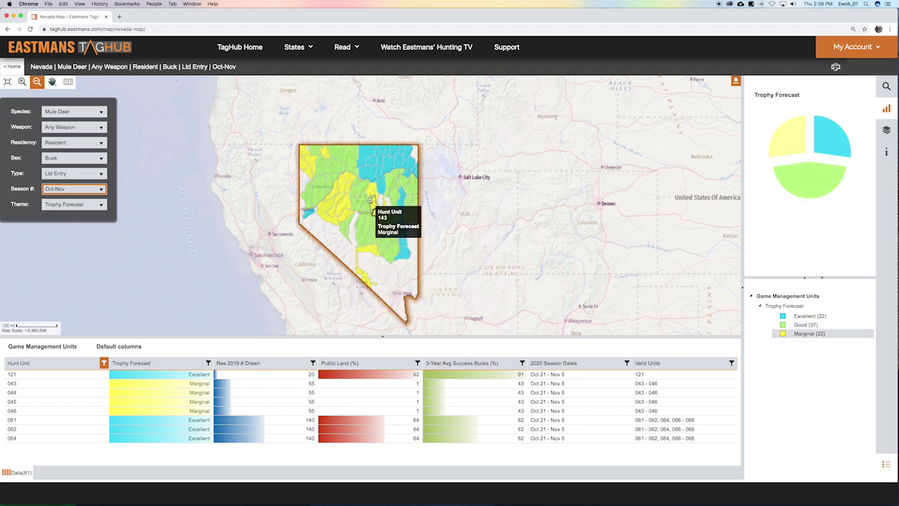
left_click(22, 81)
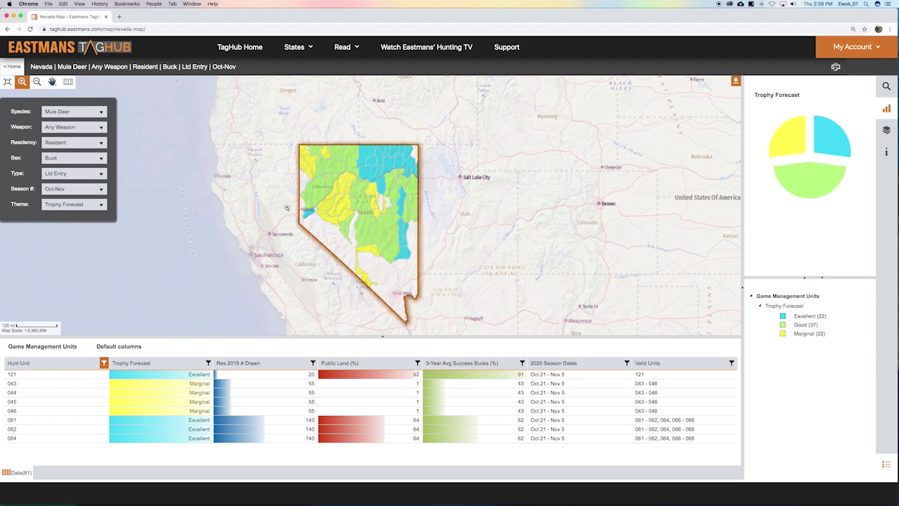
Zoom into northern Nevada and pick hunt unit 067 on the map to show its details
left_click(356, 176)
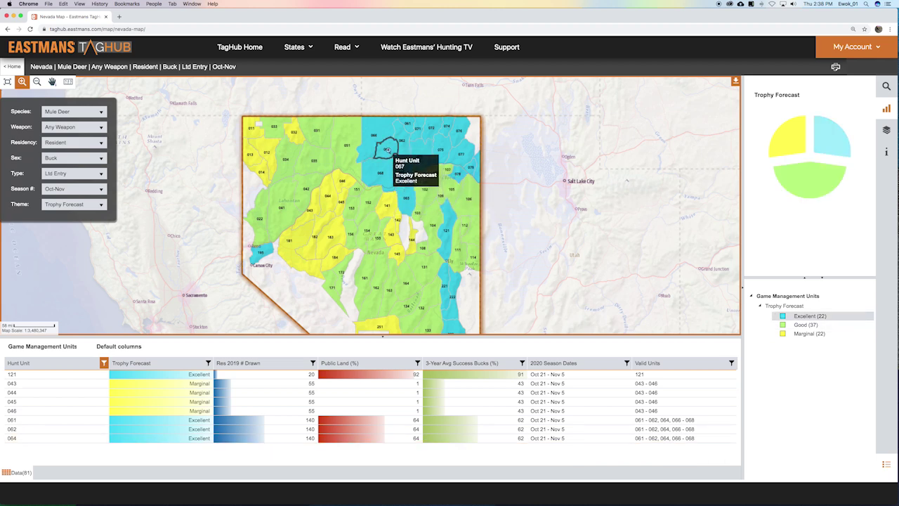
left_click(51, 81)
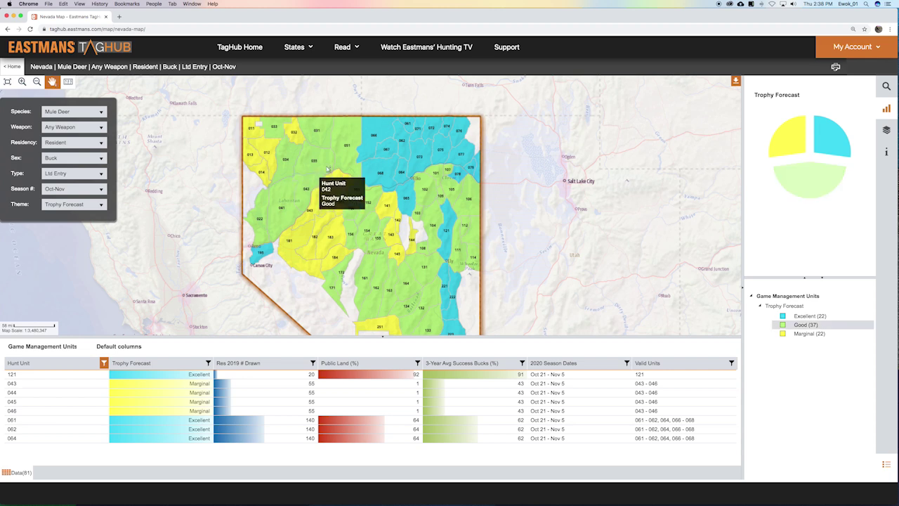
left_click(384, 151)
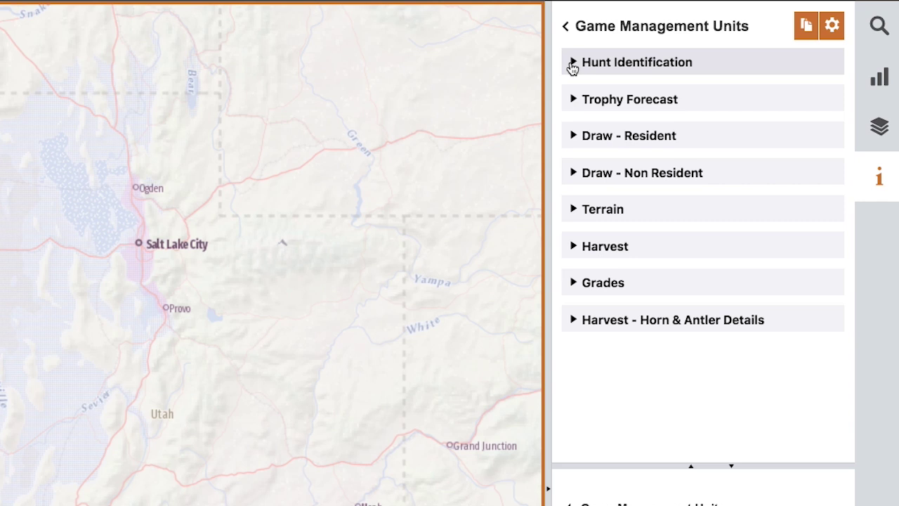
Expand unit 067's Hunt Identification, Trophy Forecast and resident draw statistics sections
left_click(573, 64)
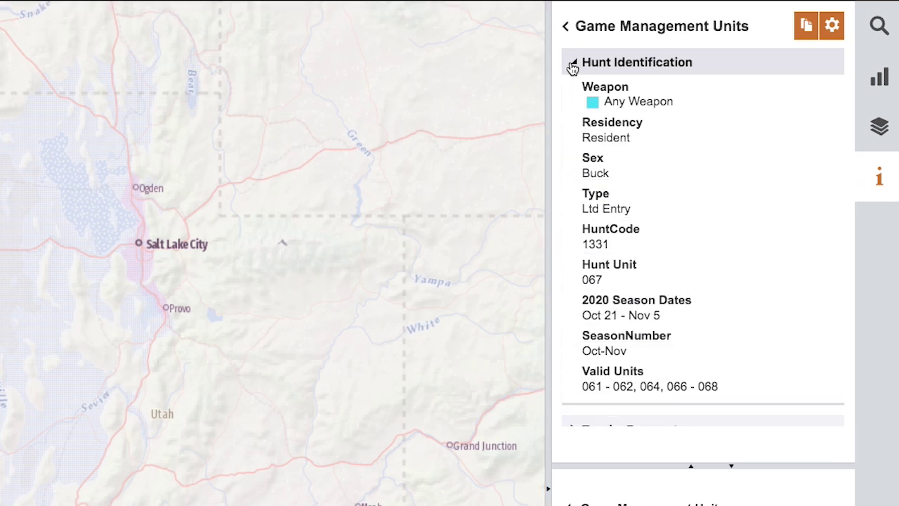
scroll(624, 151, "down", 3)
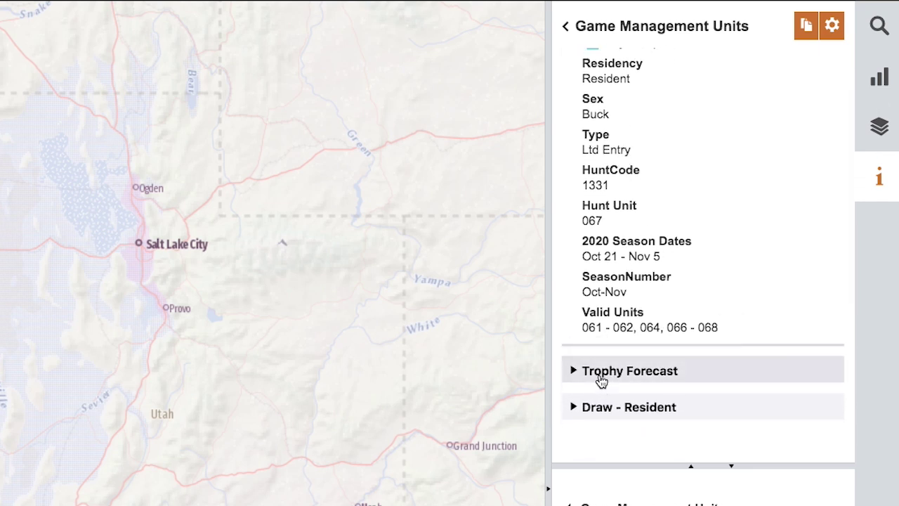
left_click(571, 372)
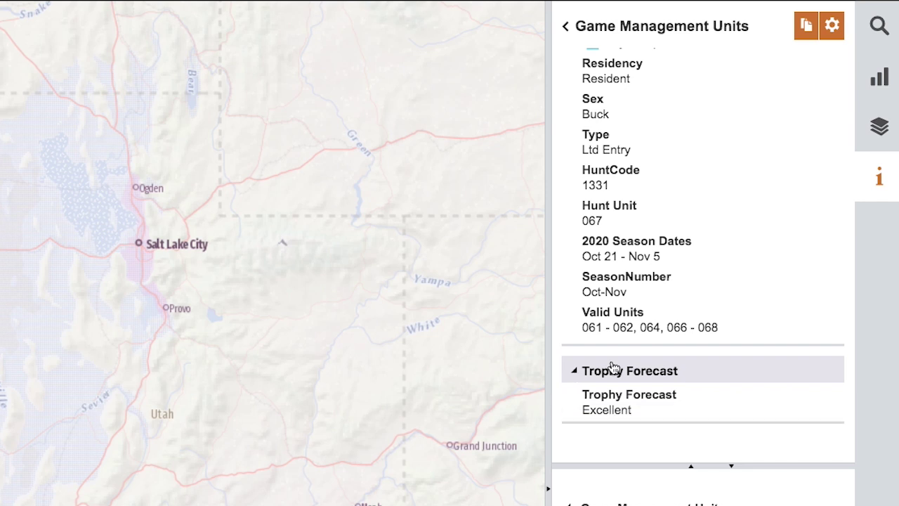
scroll(613, 367, "down", 3)
scroll(612, 366, "down", 2)
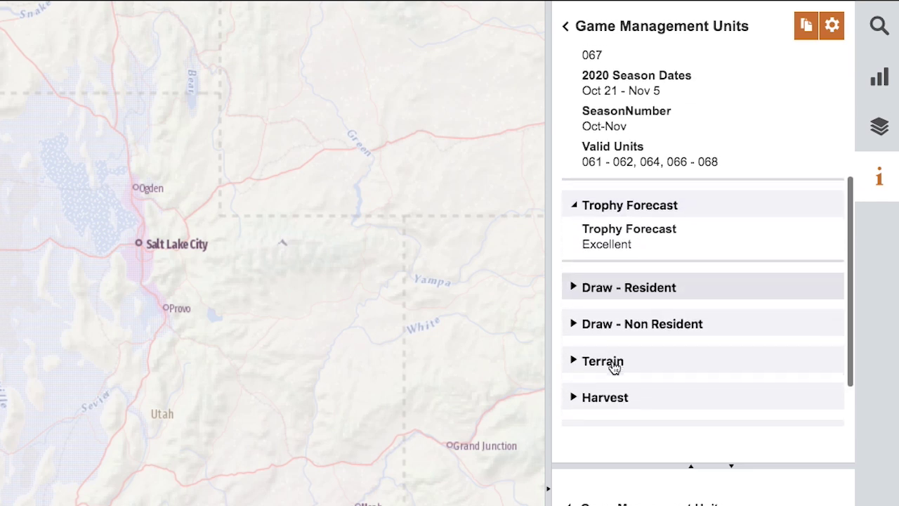
scroll(586, 205, "down", 2)
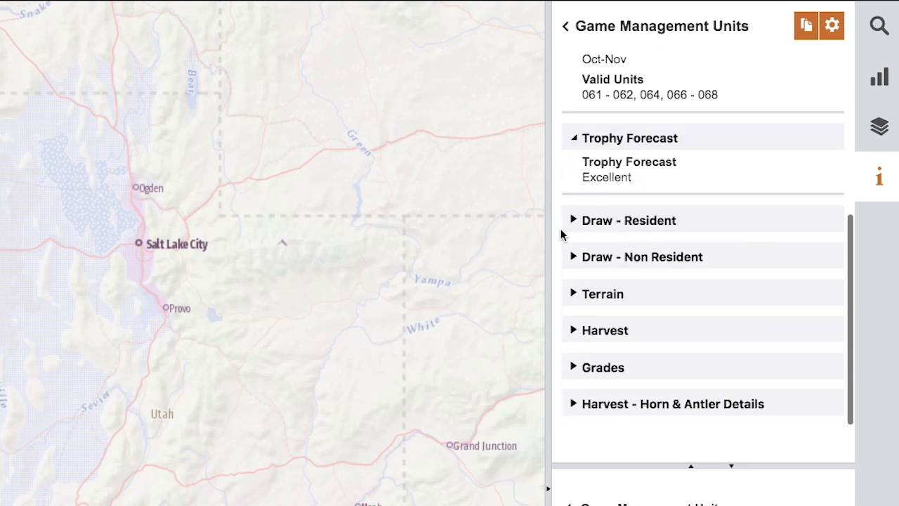
left_click(574, 222)
scroll(620, 260, "down", 1)
scroll(620, 259, "down", 2)
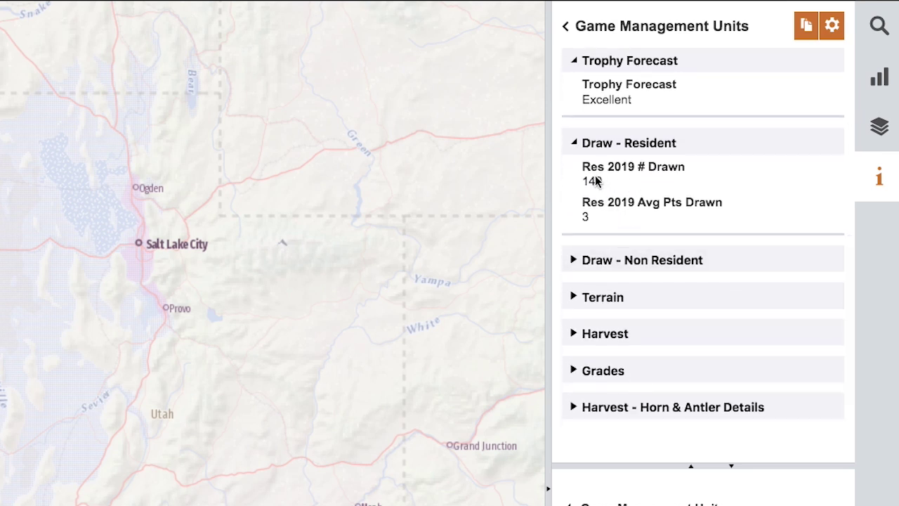
Expand the non-resident draw statistics and check the Terrain details, then collapse Terrain
left_click(574, 261)
scroll(582, 280, "down", 2)
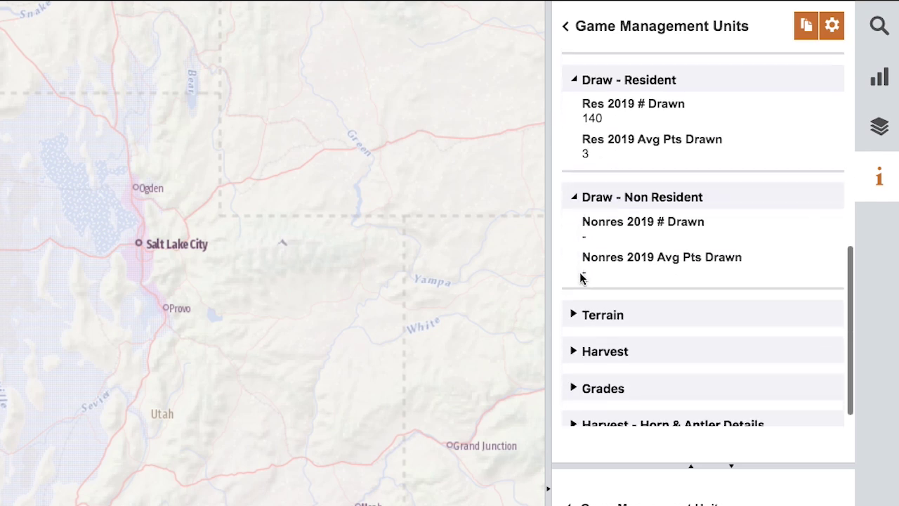
scroll(581, 279, "down", 1)
left_click(575, 293)
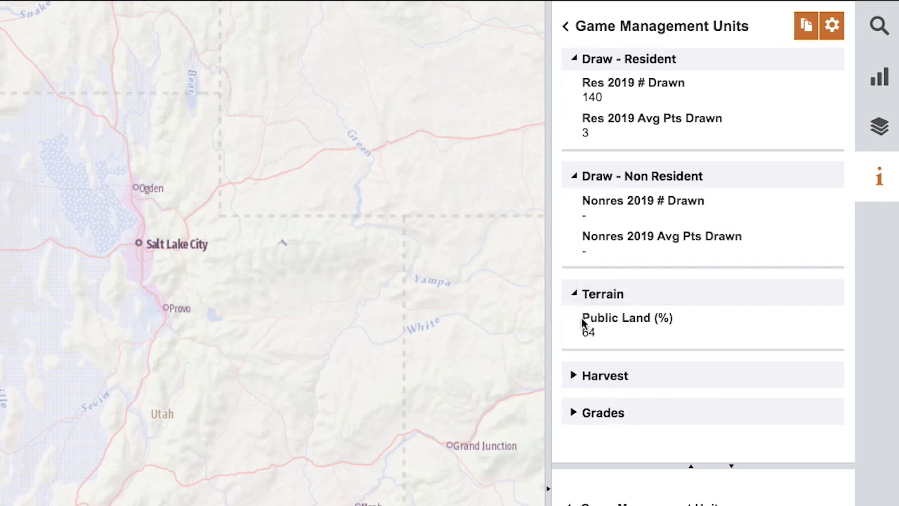
scroll(582, 323, "down", 2)
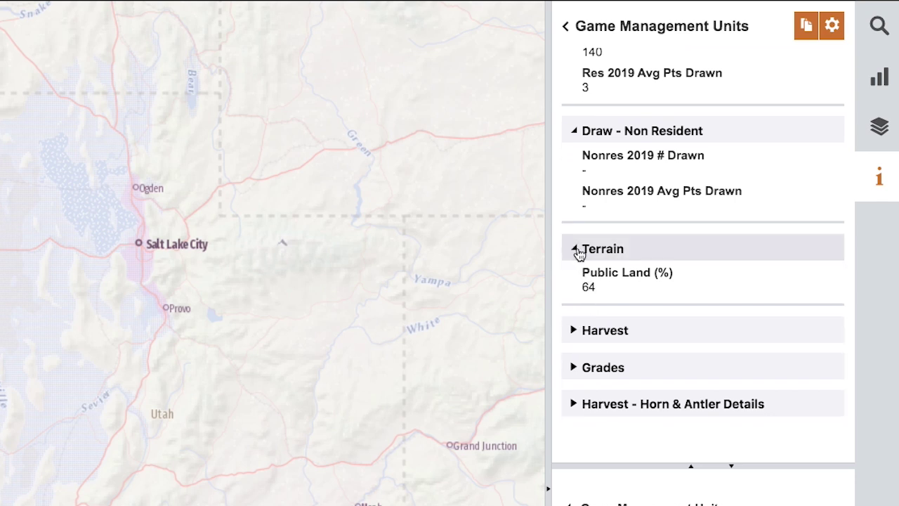
left_click(577, 251)
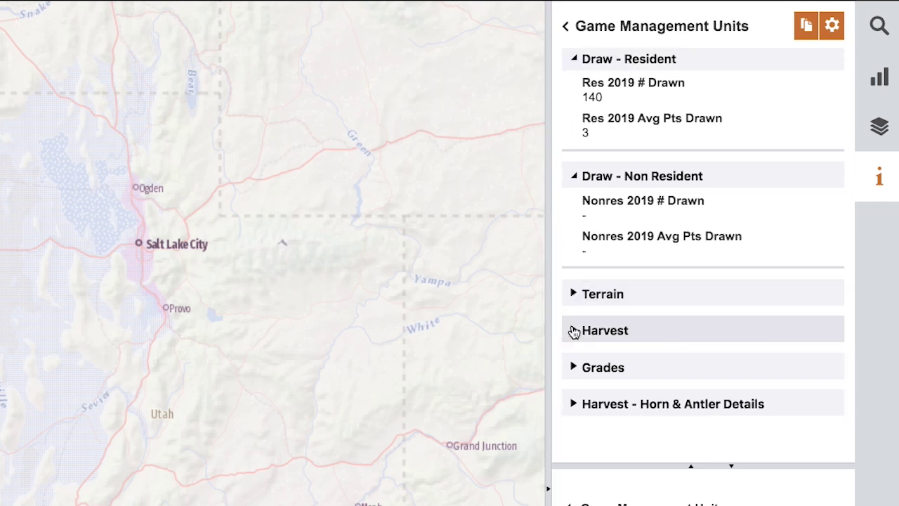
Review the Harvest success statistics and unit Grades, then collapse both sections
left_click(572, 330)
scroll(587, 321, "up", 2)
scroll(587, 321, "down", 6)
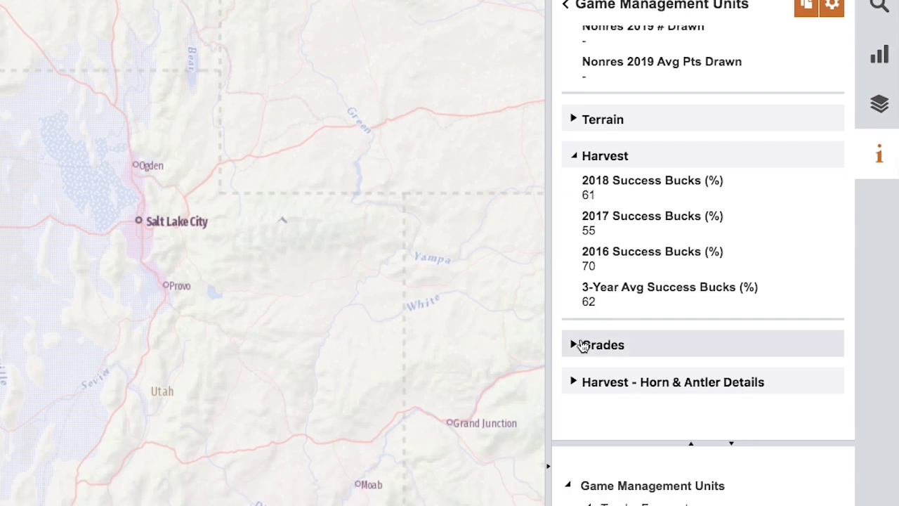
left_click(581, 344)
scroll(593, 319, "down", 5)
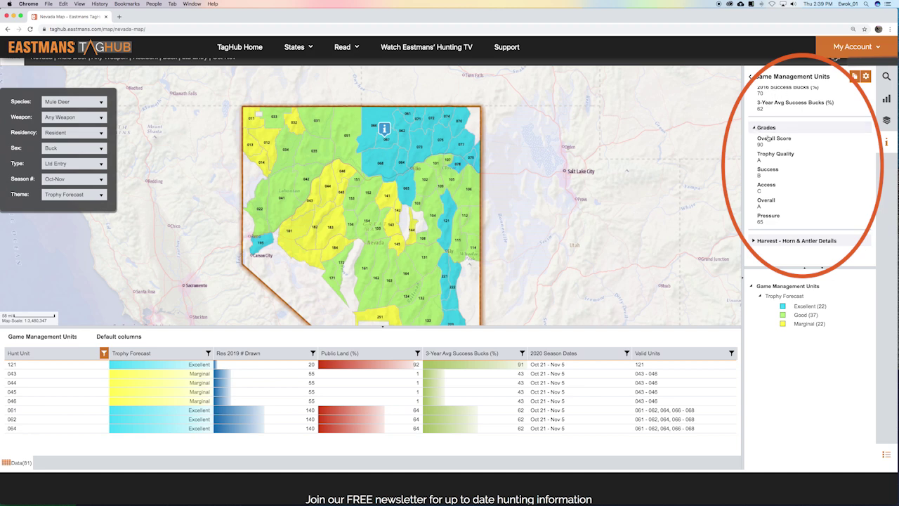
left_click(754, 128)
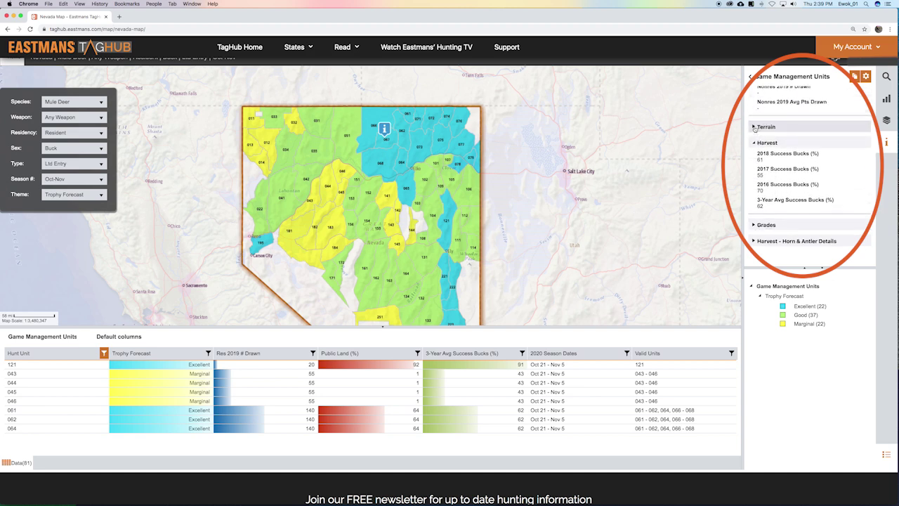
left_click(753, 143)
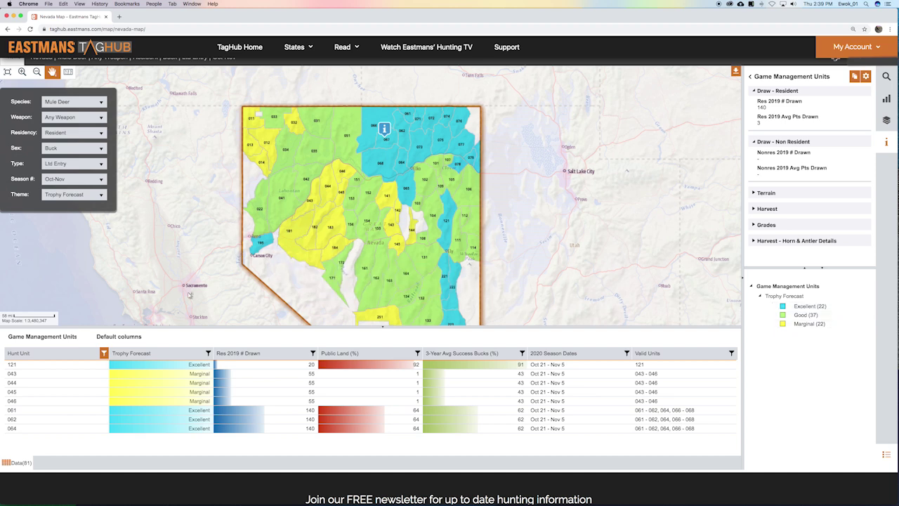
Enlarge the unit table, show 100 rows per page, and scroll through the 81 Oct-Nov units
left_click_drag(385, 329, 395, 228)
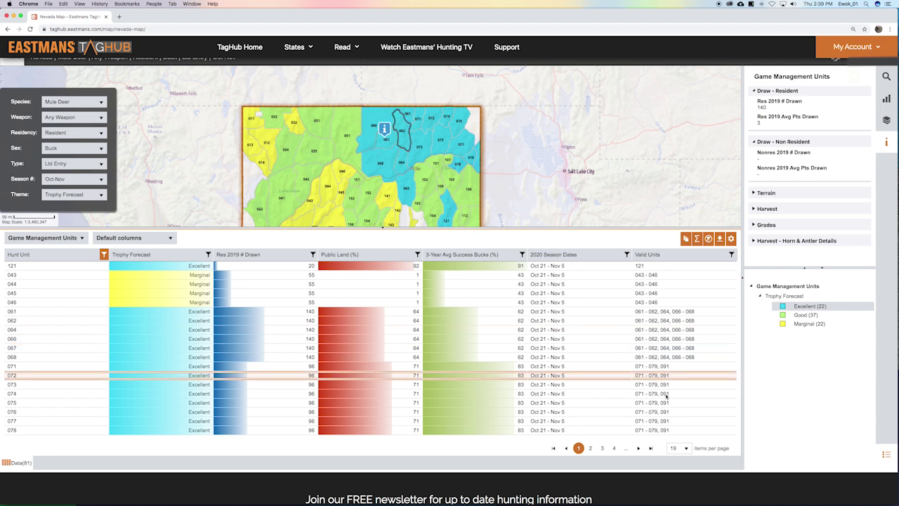
left_click(684, 448)
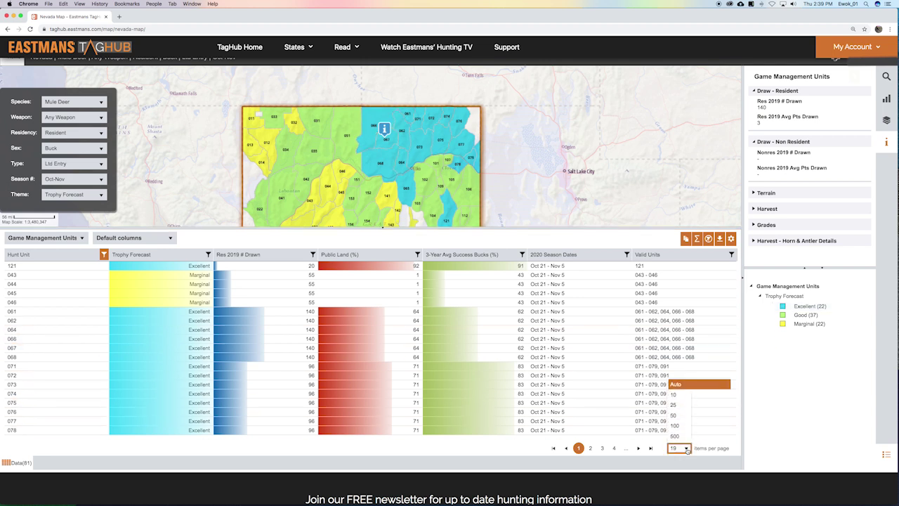
left_click(674, 425)
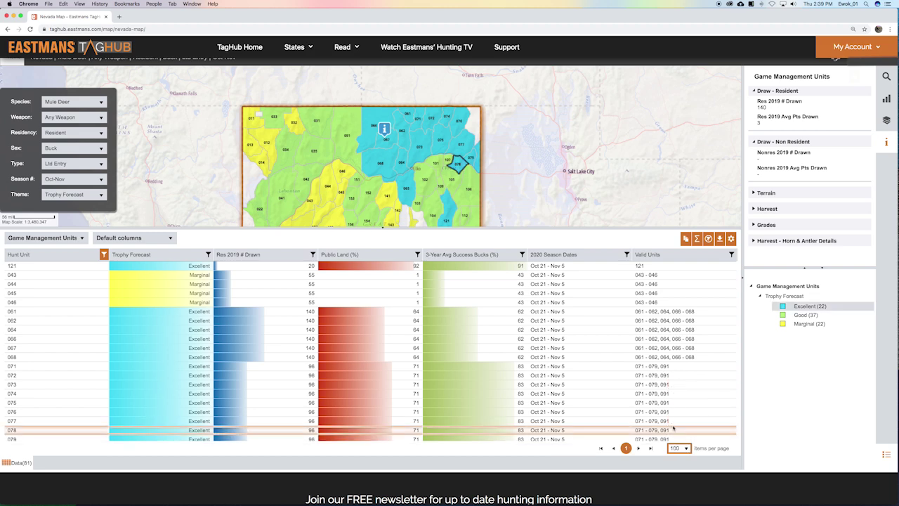
scroll(476, 333, "down", 2)
scroll(476, 334, "down", 8)
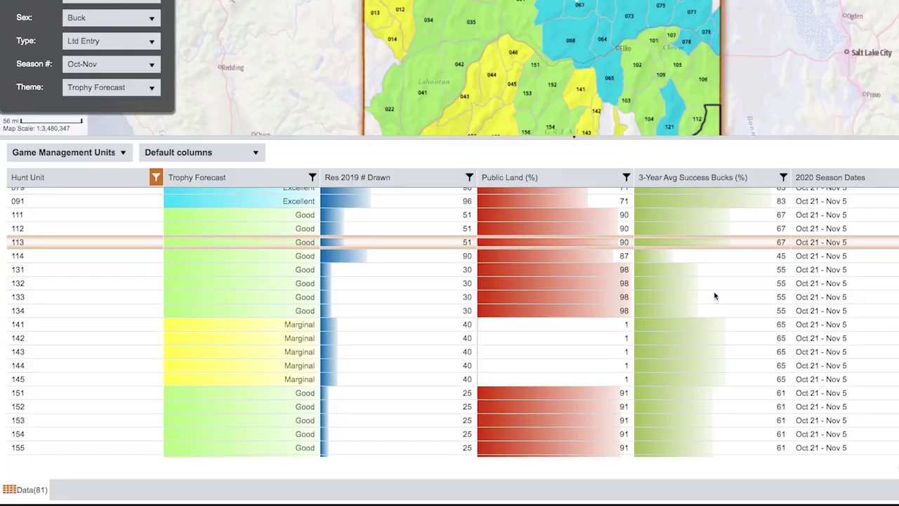
scroll(715, 296, "down", 10)
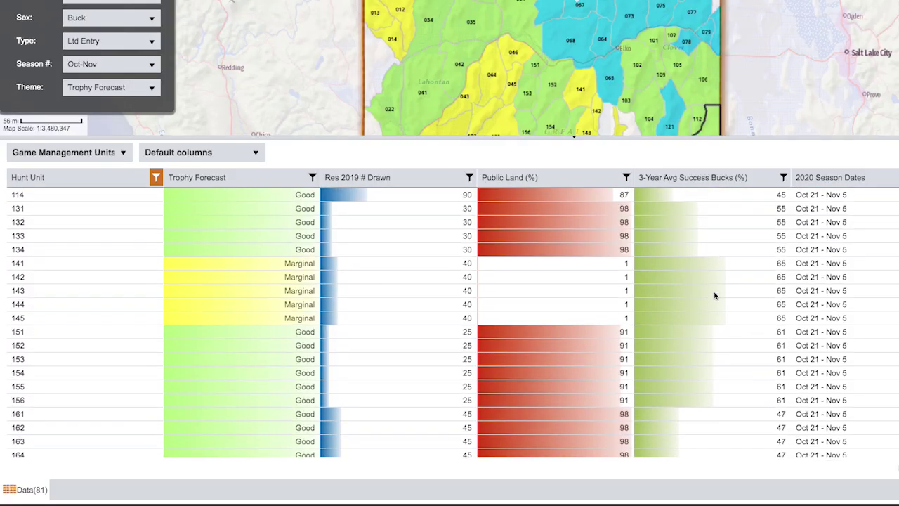
scroll(715, 295, "down", 12)
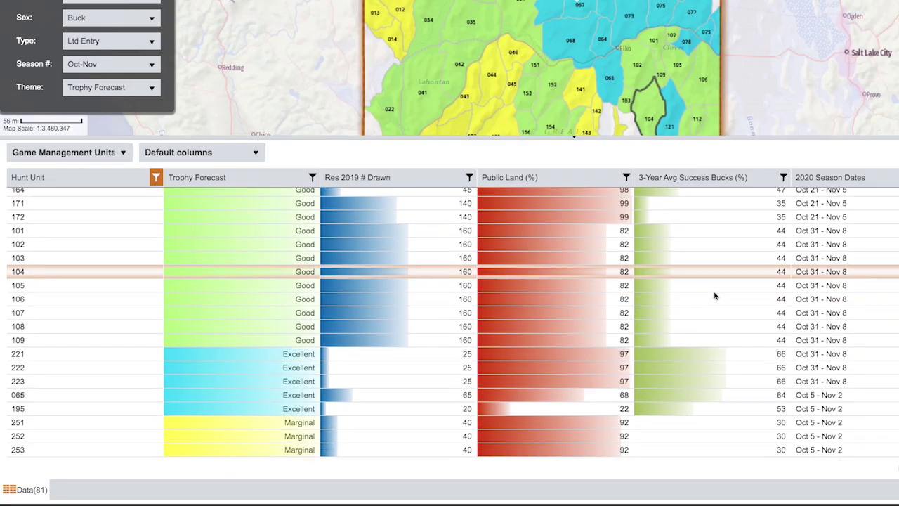
scroll(715, 296, "up", 5)
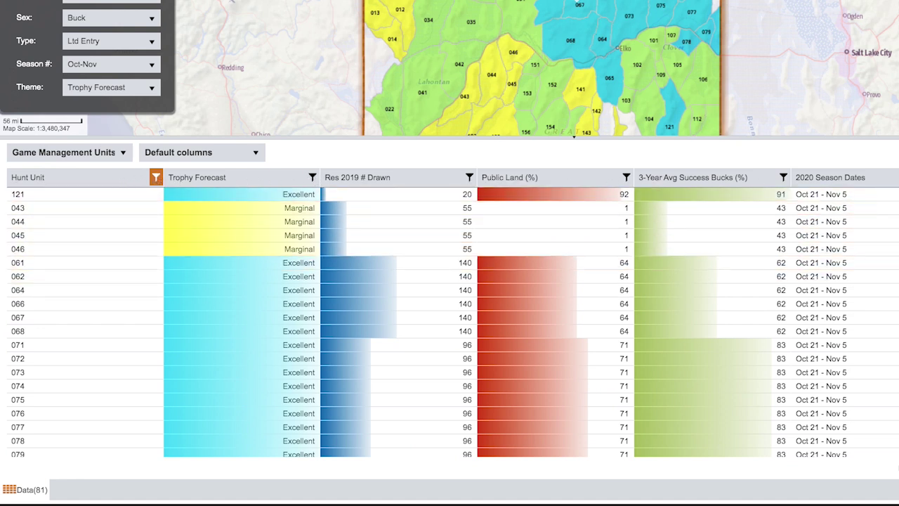
Filter the Trophy Forecast column to Good only and enlarge the map over the table
left_click(313, 177)
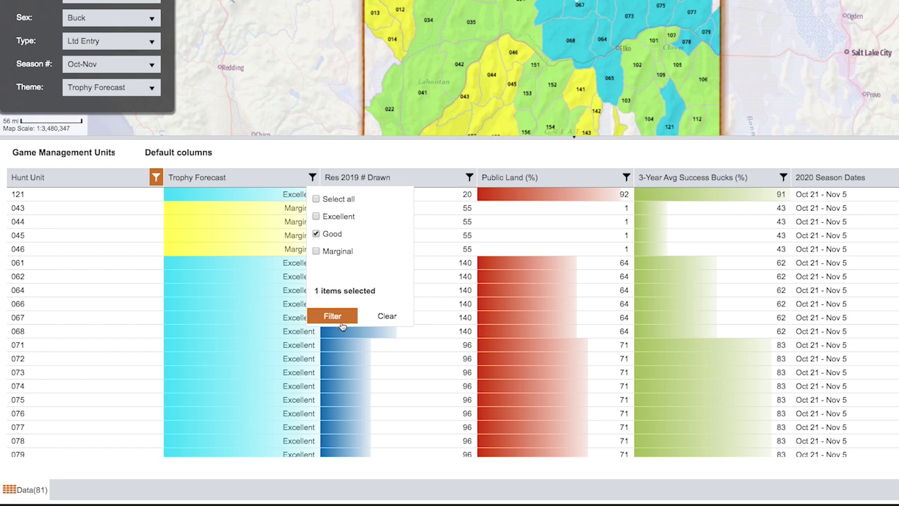
left_click(333, 316)
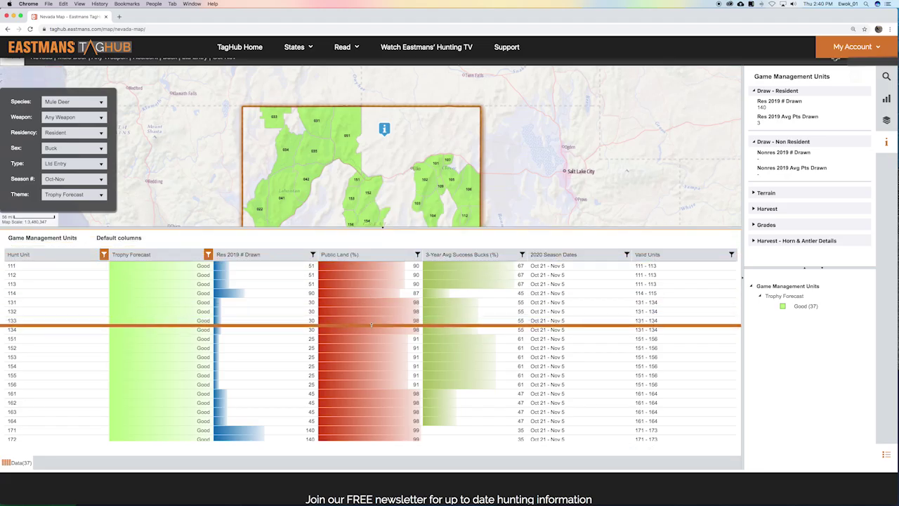
left_click_drag(371, 325, 383, 351)
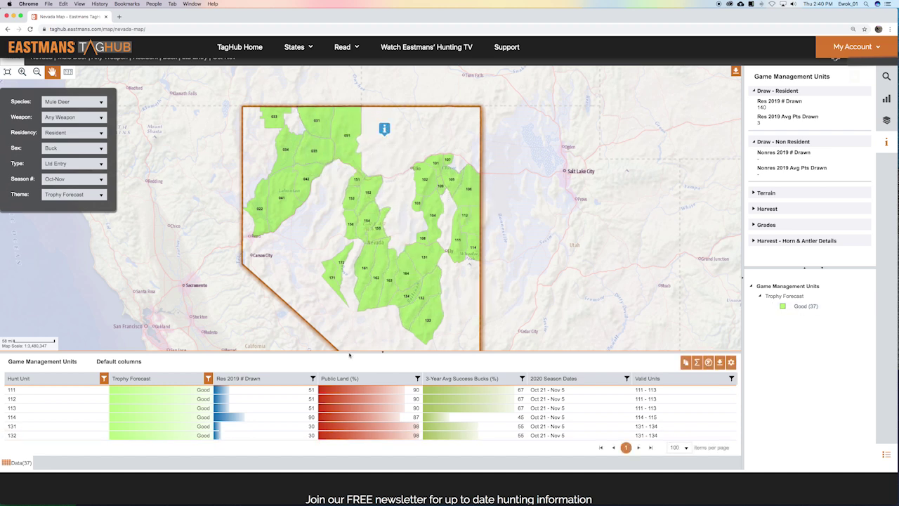
Select unit 111 in the table and map, collapse Hunt Identification, and enlarge the table again
left_click_drag(384, 352, 385, 245)
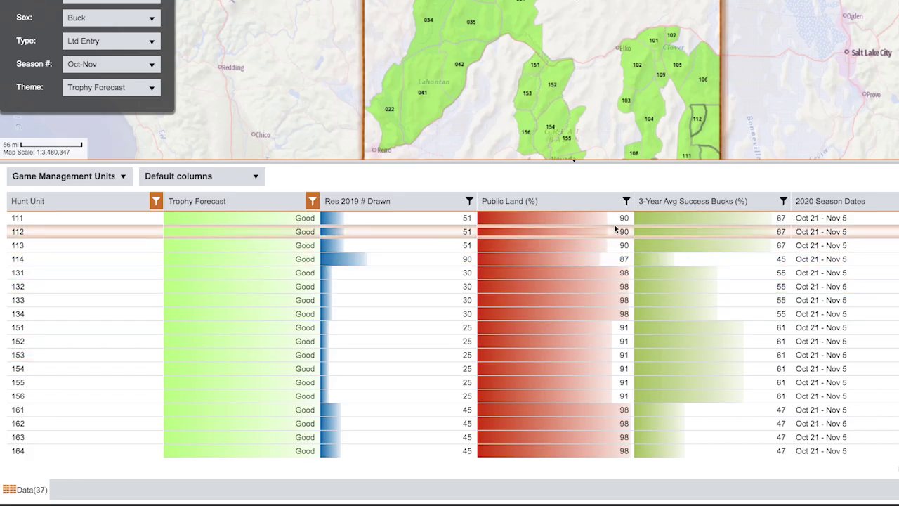
left_click(552, 219)
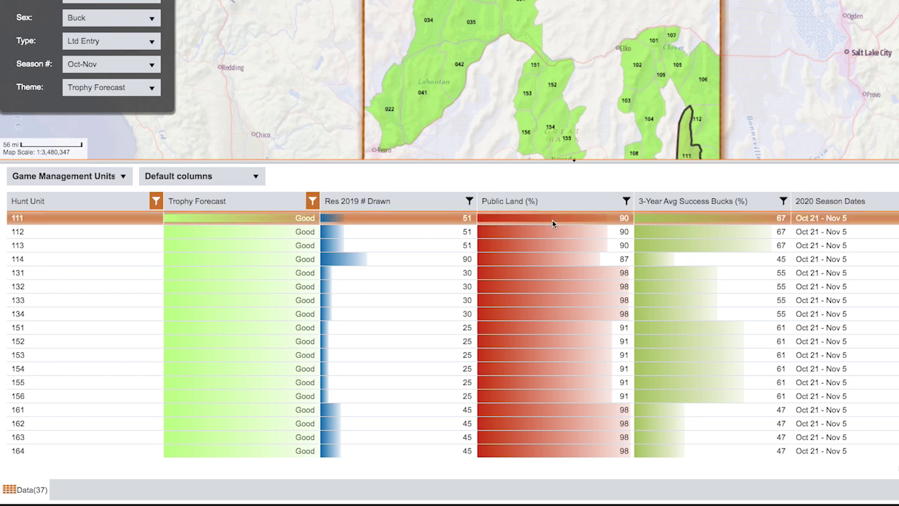
left_click_drag(580, 165, 581, 257)
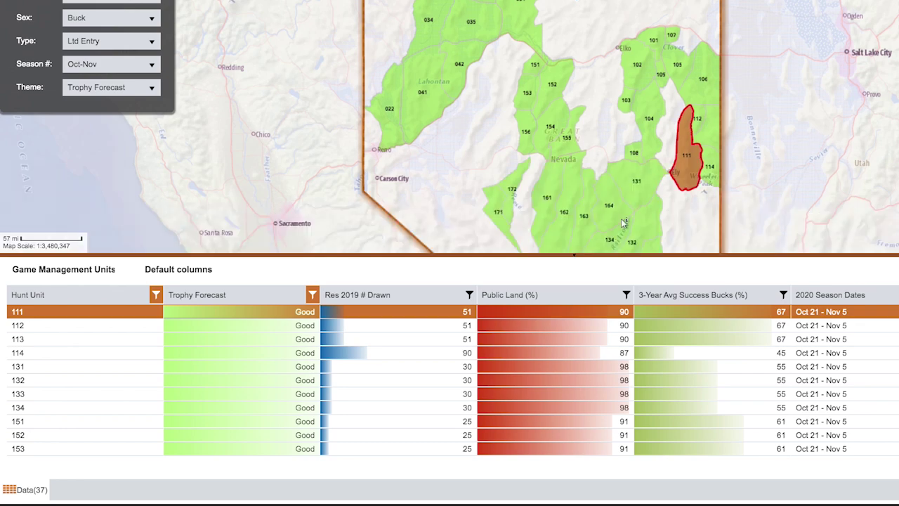
mouse_move(681, 165)
left_click(681, 165)
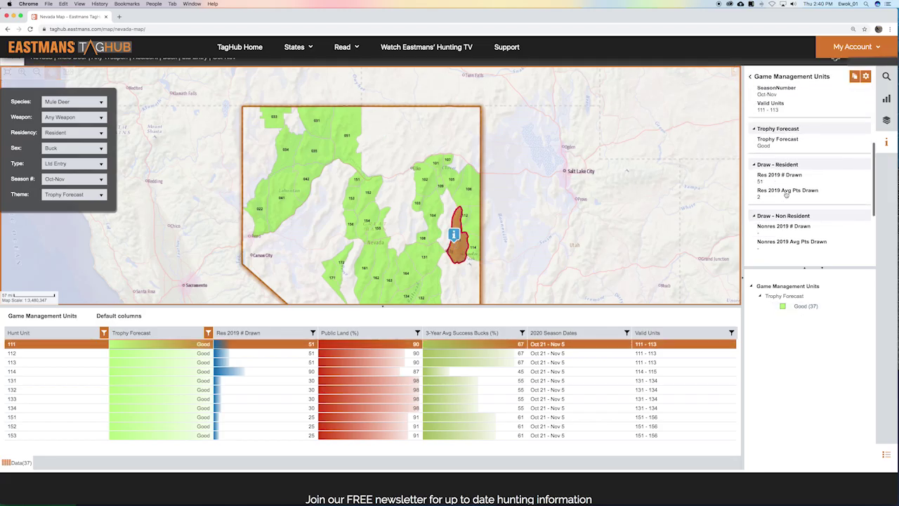
scroll(785, 194, "up", 2)
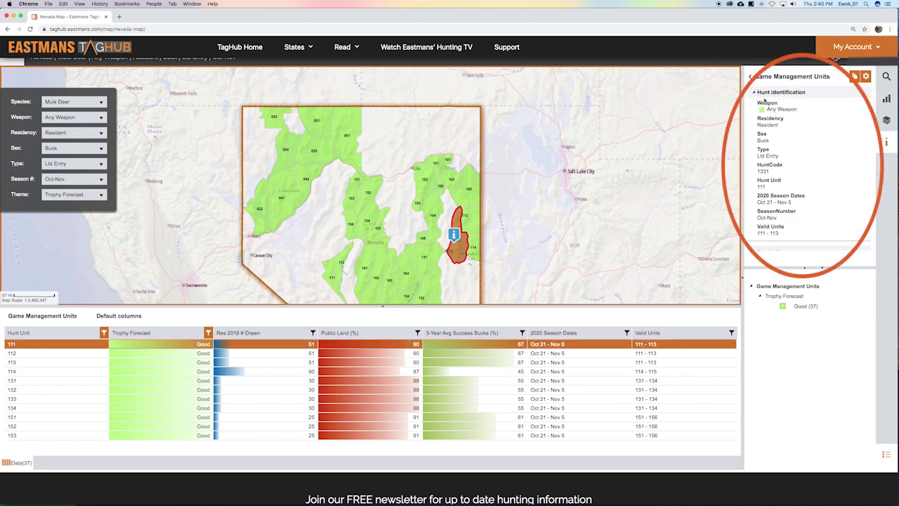
left_click(753, 92)
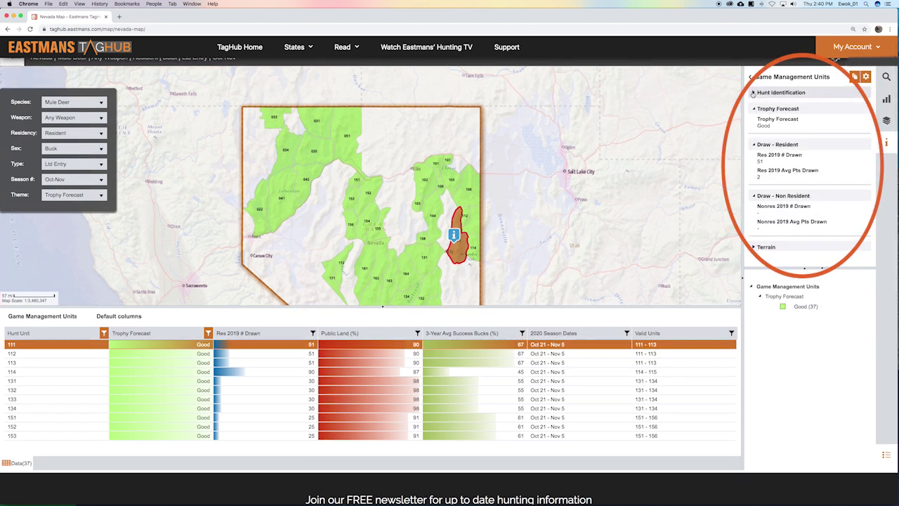
left_click_drag(357, 309, 379, 232)
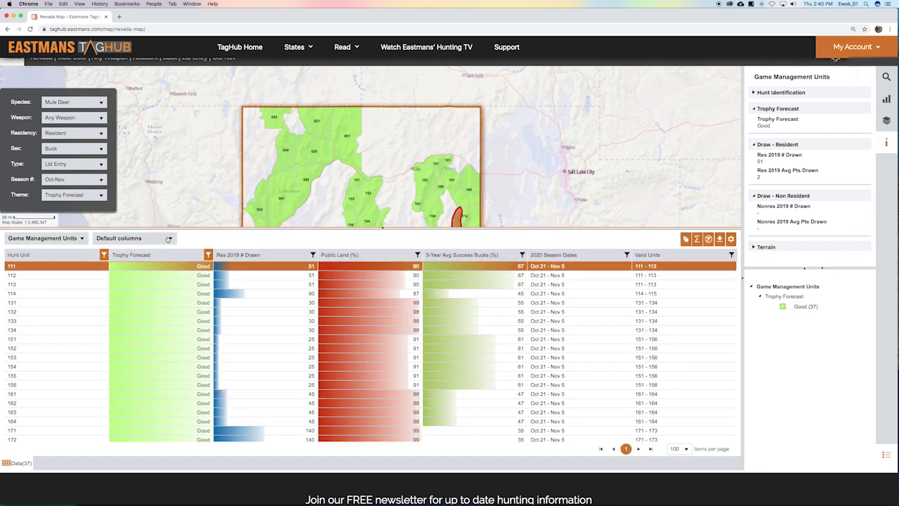
Switch the unit table to the Harvest column set and enlarge the map above it
left_click(169, 239)
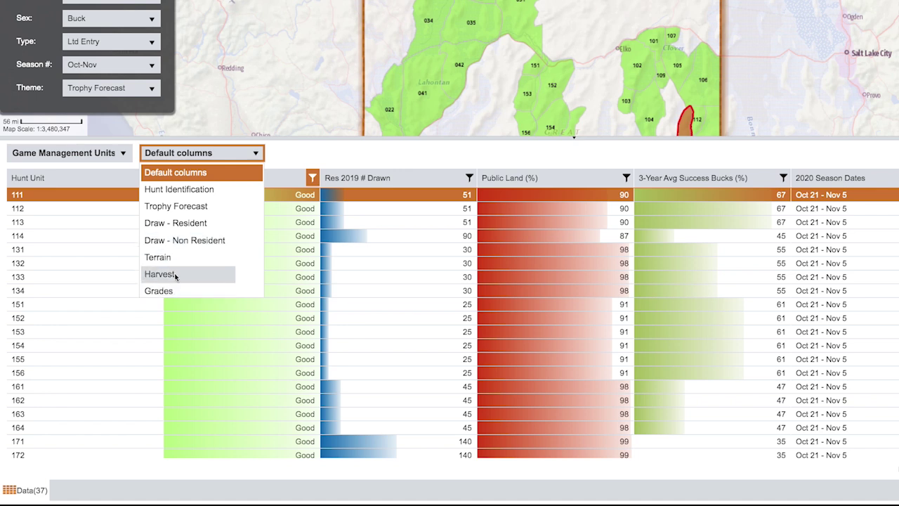
left_click(161, 275)
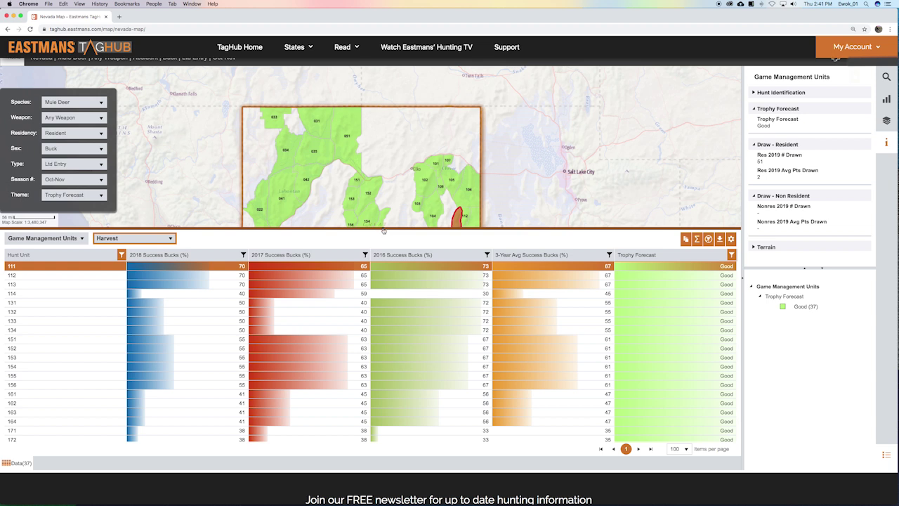
left_click_drag(384, 232, 377, 335)
left_click(307, 50)
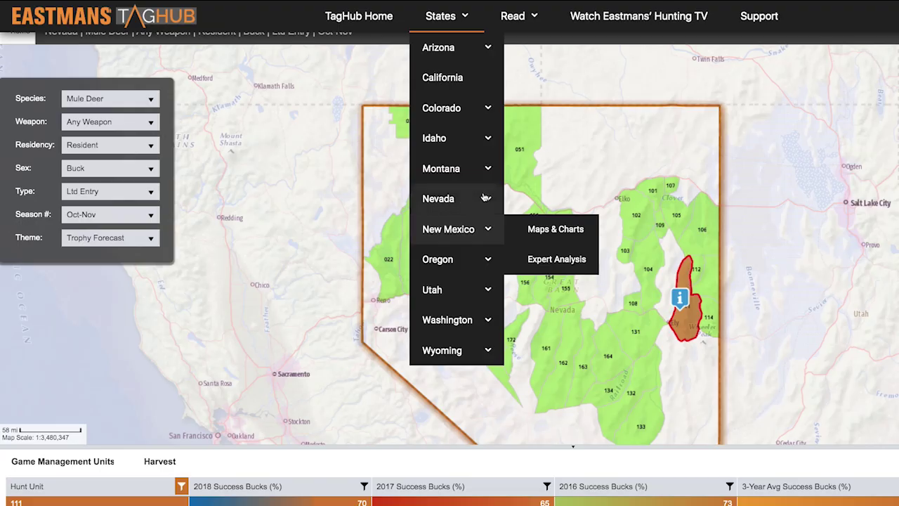
Open Nevada Analysis from the States menu and scroll to its 2020 deadlines, fees and species sections
mouse_move(324, 169)
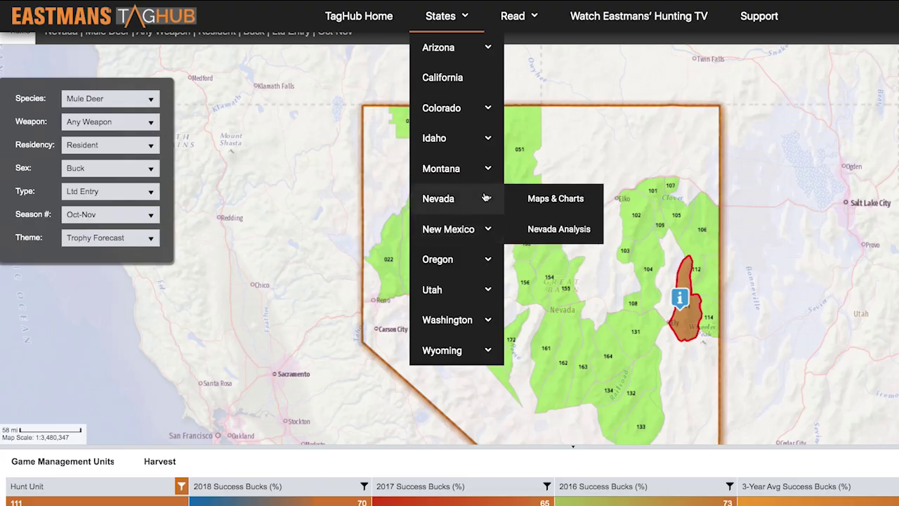
left_click(554, 230)
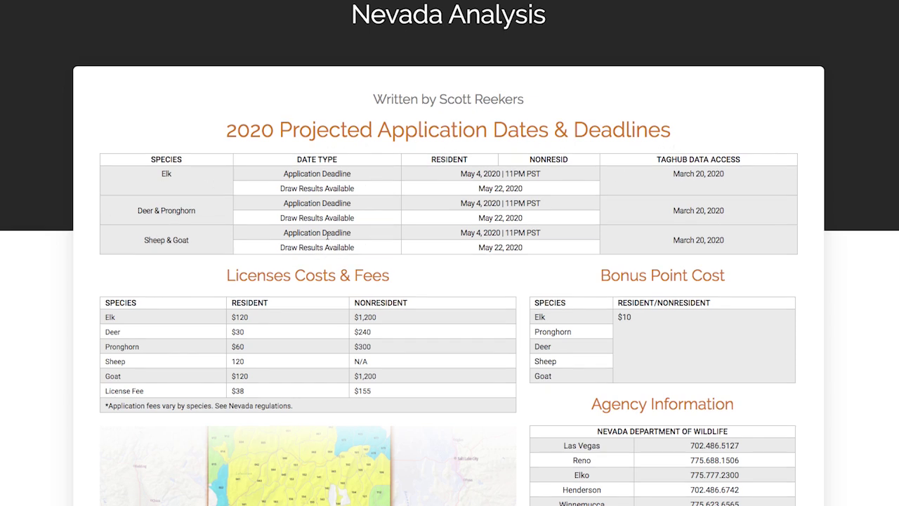
scroll(327, 236, "down", 3)
scroll(327, 236, "down", 2)
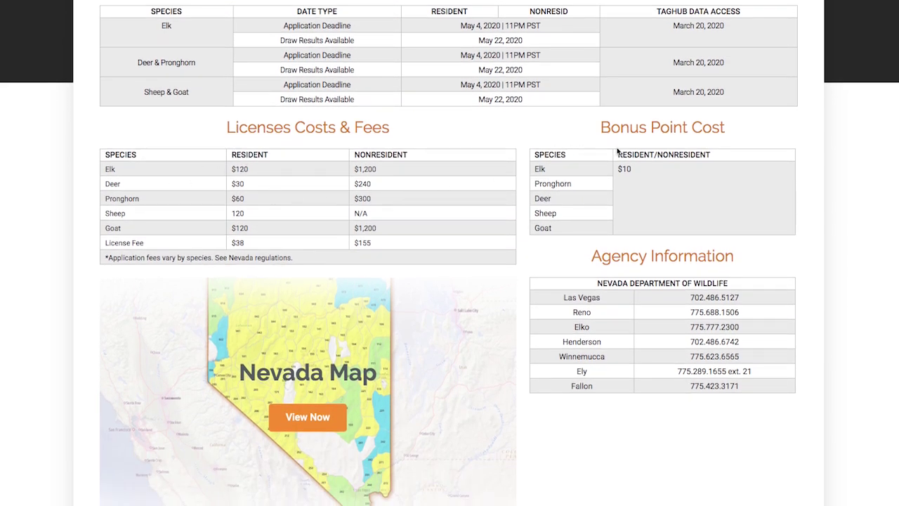
scroll(520, 162, "down", 4)
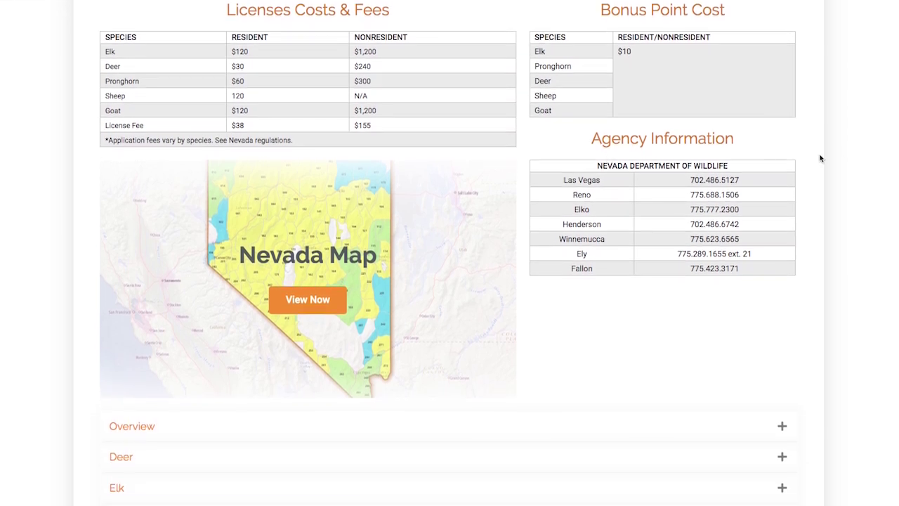
scroll(85, 216, "down", 6)
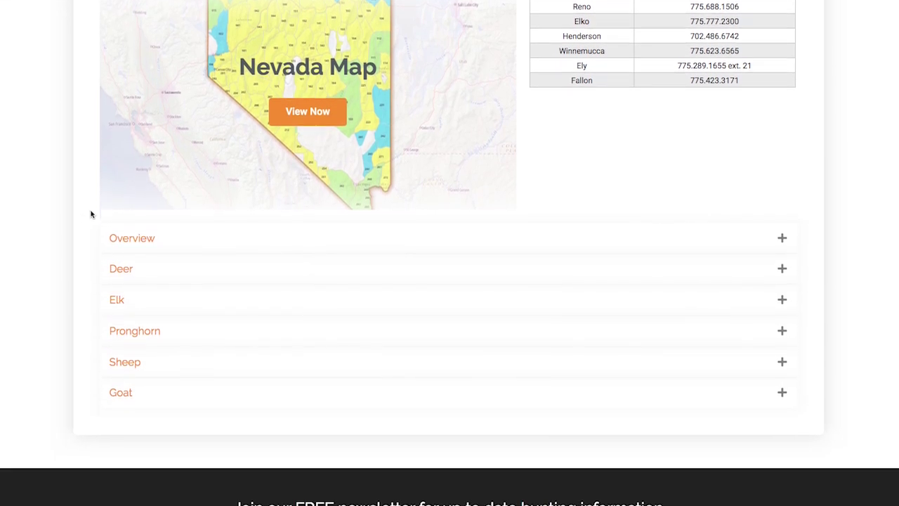
left_click(783, 184)
scroll(440, 290, "down", 8)
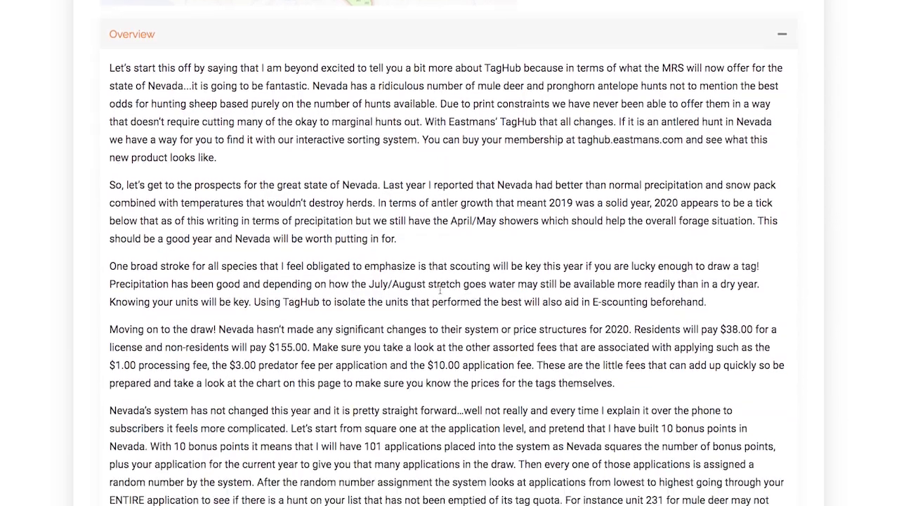
scroll(439, 289, "up", 5)
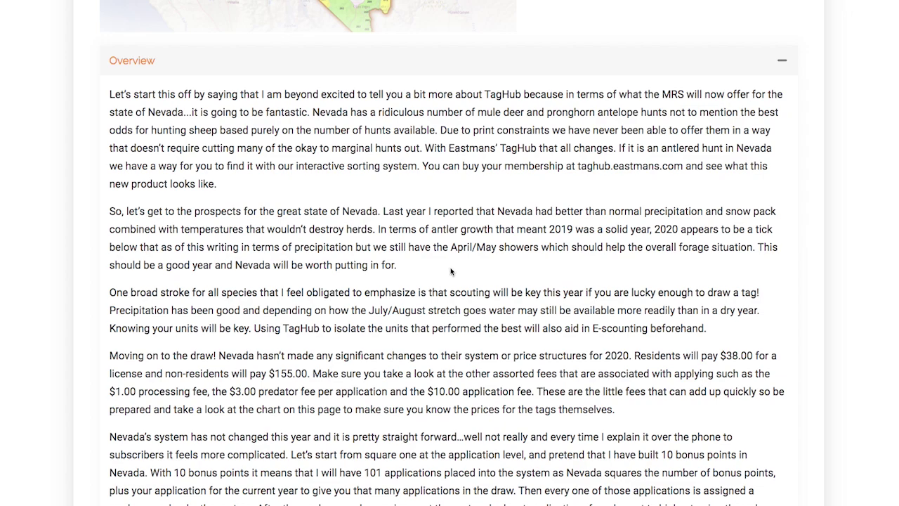
scroll(462, 283, "down", 8)
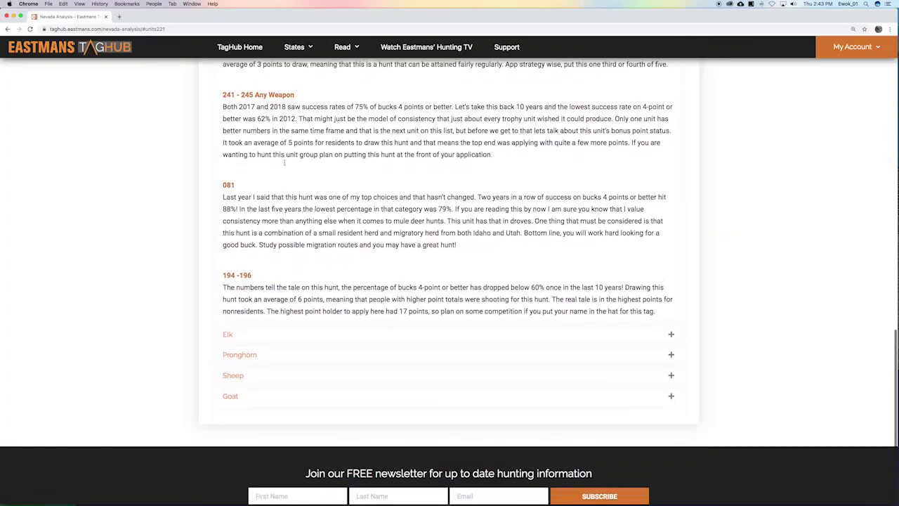
scroll(284, 162, "down", 1)
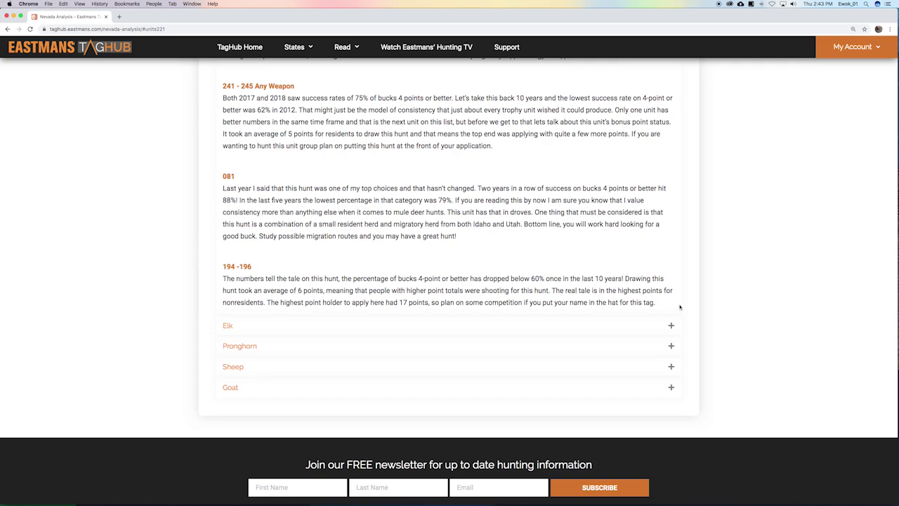
left_click(671, 327)
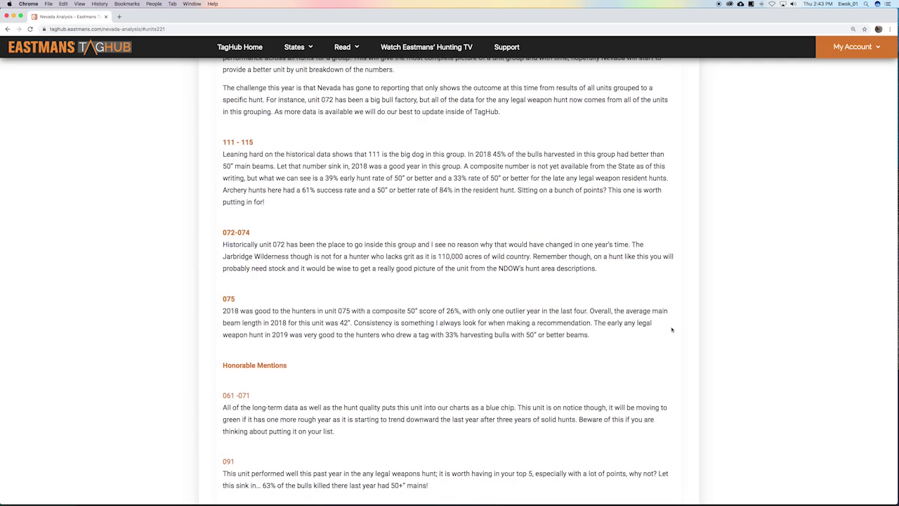
scroll(491, 278, "down", 5)
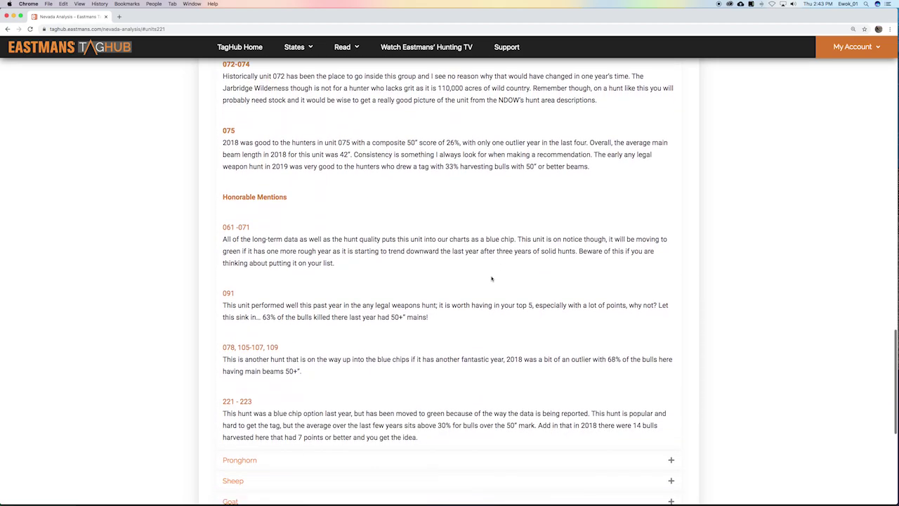
scroll(491, 278, "up", 8)
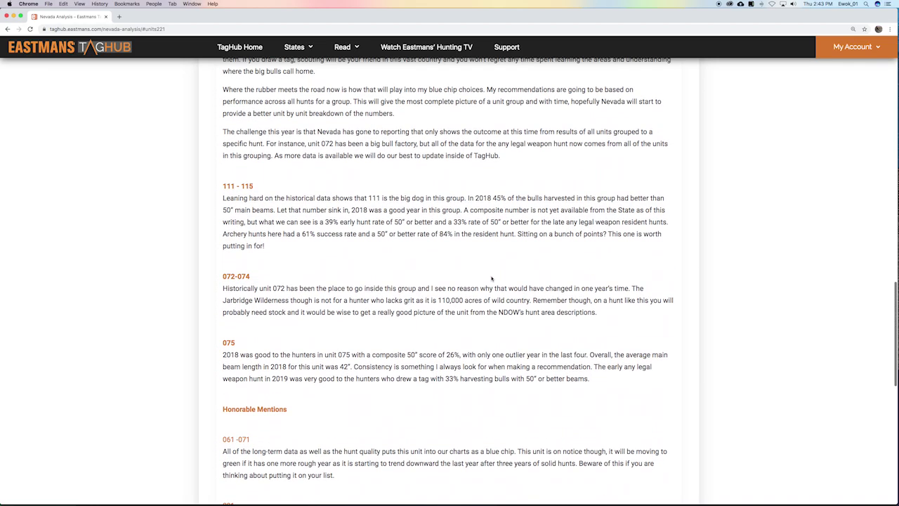
scroll(492, 278, "up", 6)
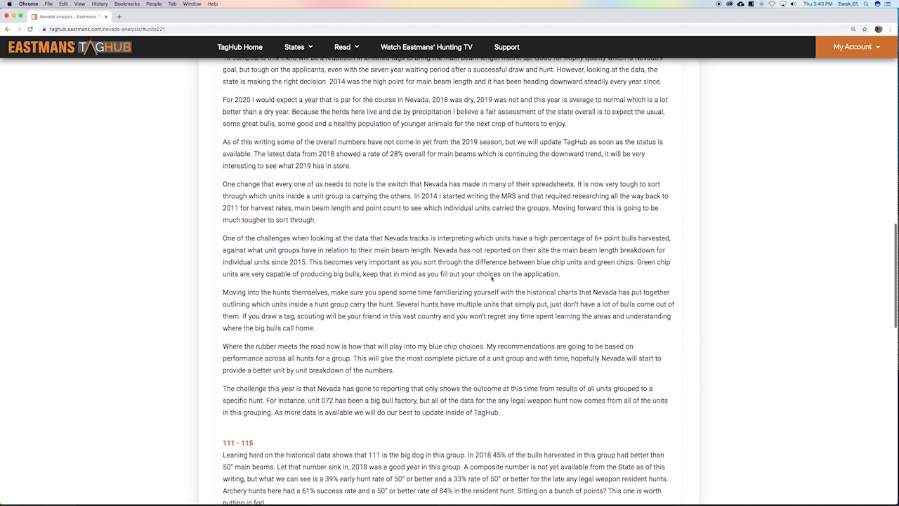
scroll(491, 278, "up", 6)
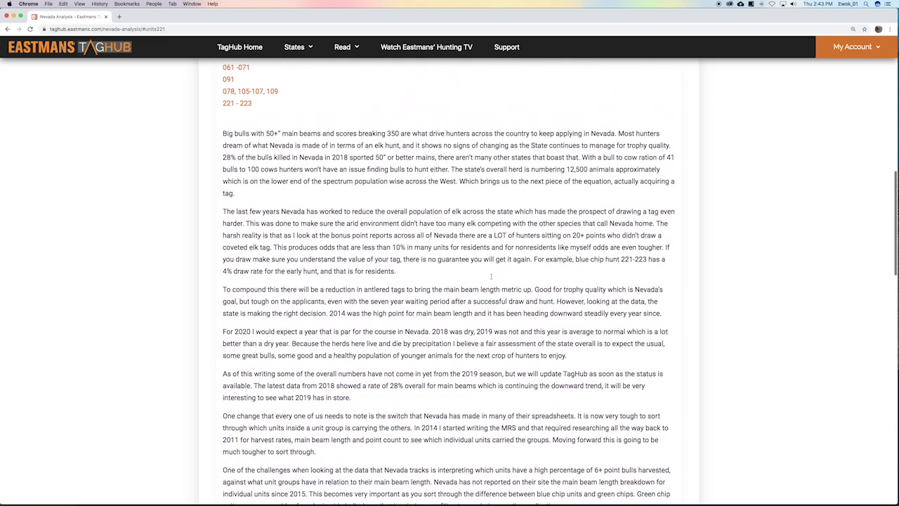
scroll(492, 278, "up", 3)
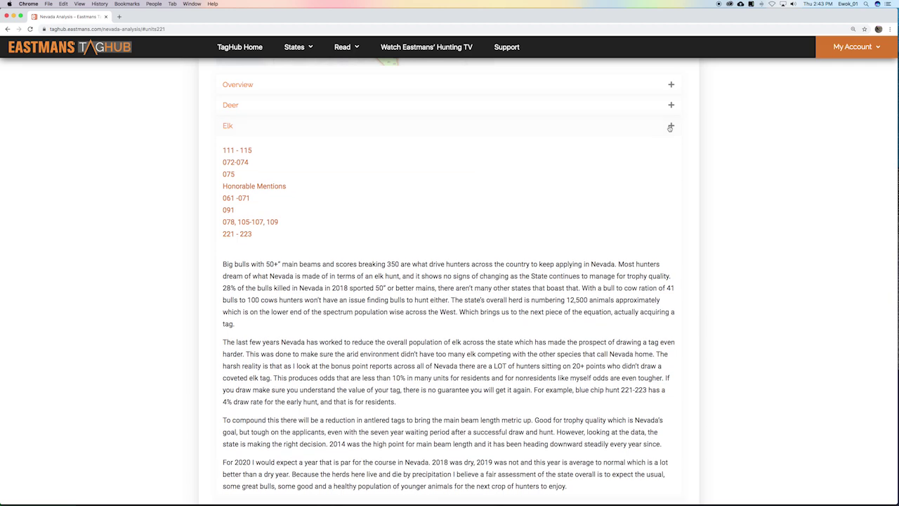
left_click(670, 129)
scroll(657, 161, "up", 10)
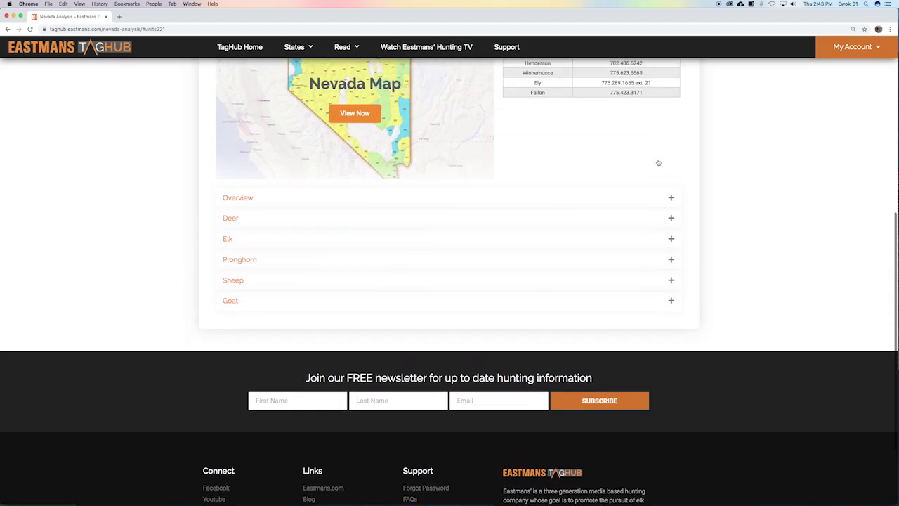
scroll(683, 182, "up", 3)
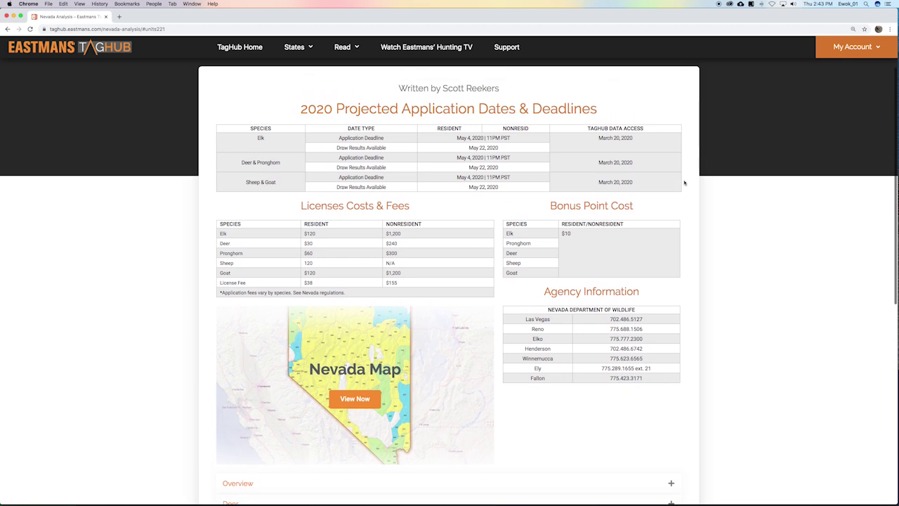
scroll(684, 182, "down", 2)
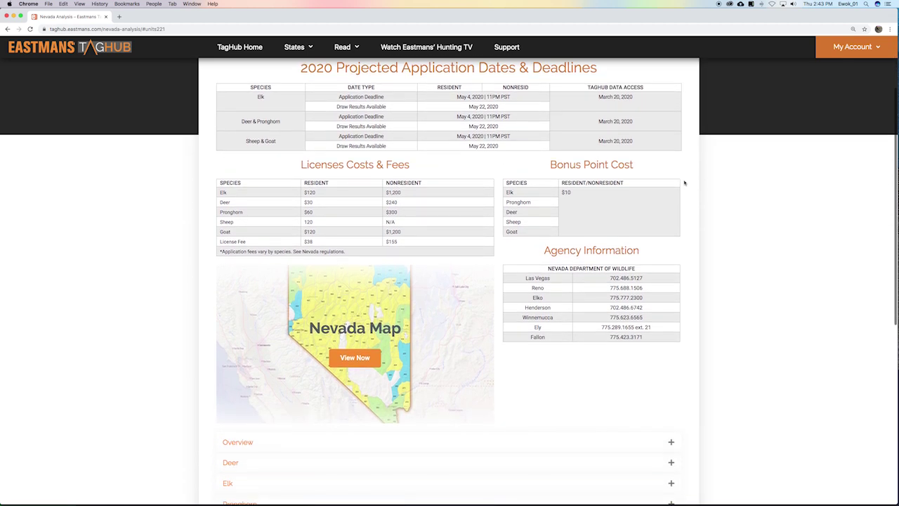